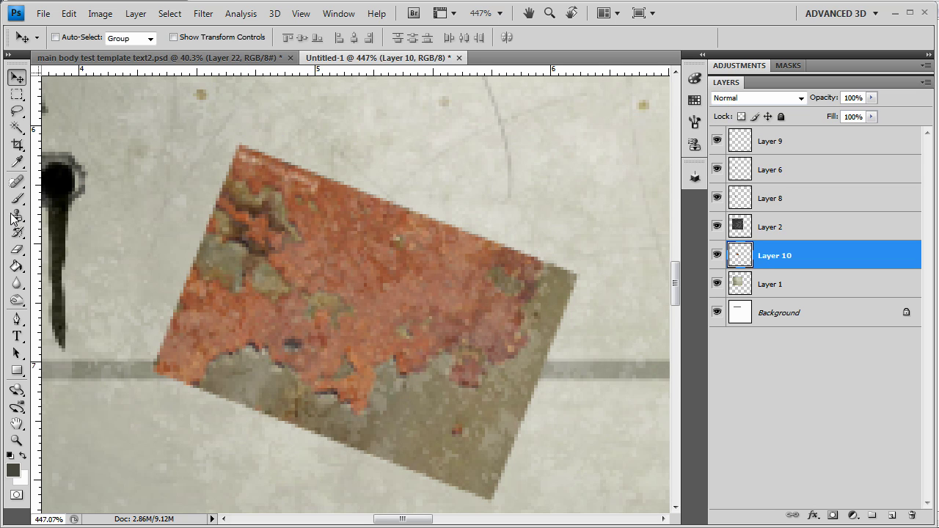
# Shift the rust patch slightly and brush away its top to leave a rough curved edge
pyautogui.moveTo(402, 325)
pyautogui.mouseDown()
pyautogui.moveTo(454, 315)
pyautogui.moveTo(413, 313)
pyautogui.moveTo(421, 322)
pyautogui.mouseUp()
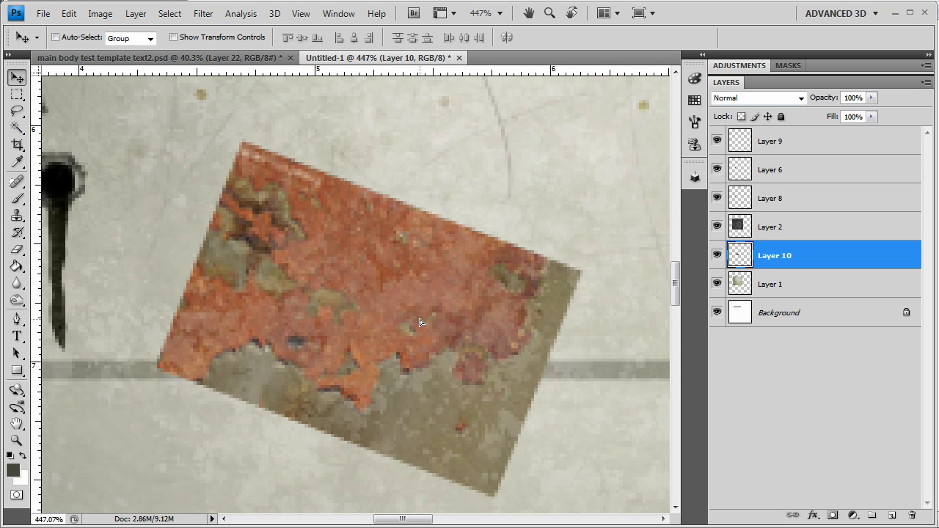
pyautogui.click(17, 215)
pyautogui.click(22, 198)
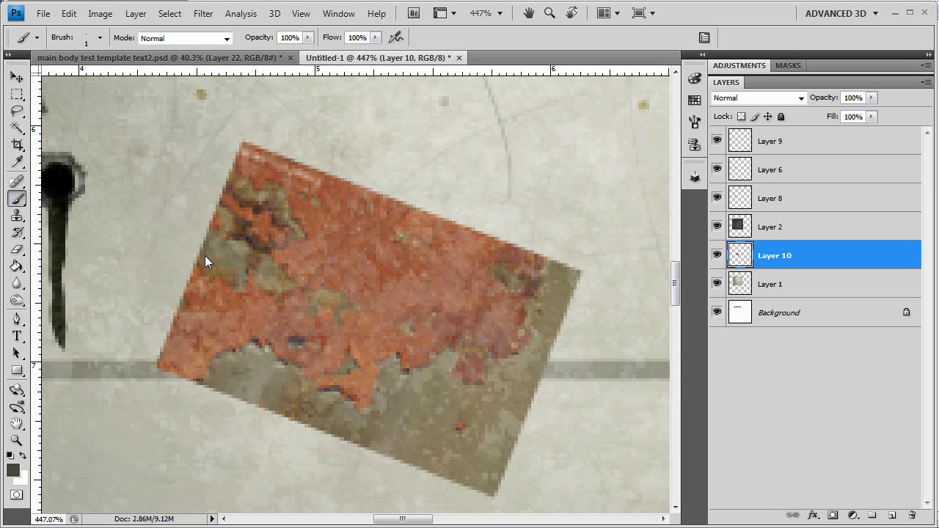
pyautogui.moveTo(304, 279); pyautogui.dragTo(367, 319)
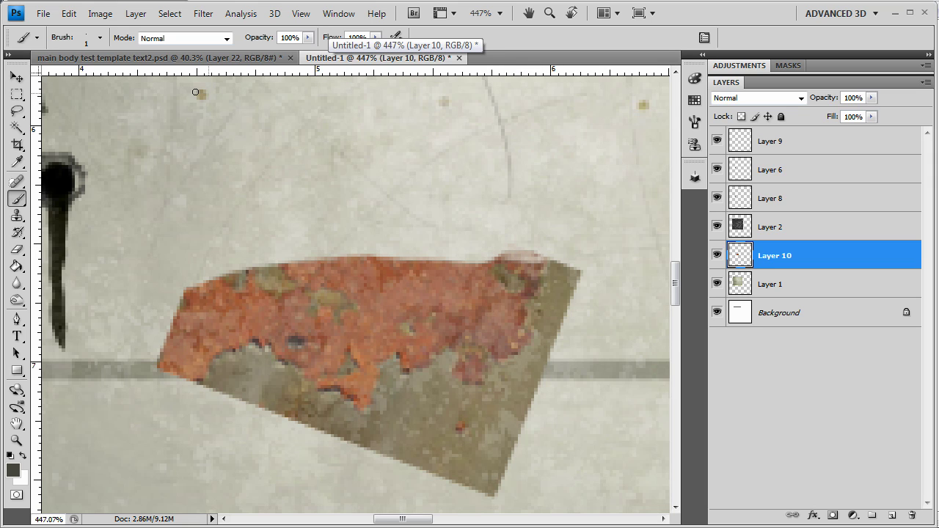
# Adjust the brush preset and paint away most of the orange rust, leaving a ragged strip
pyautogui.click(87, 39)
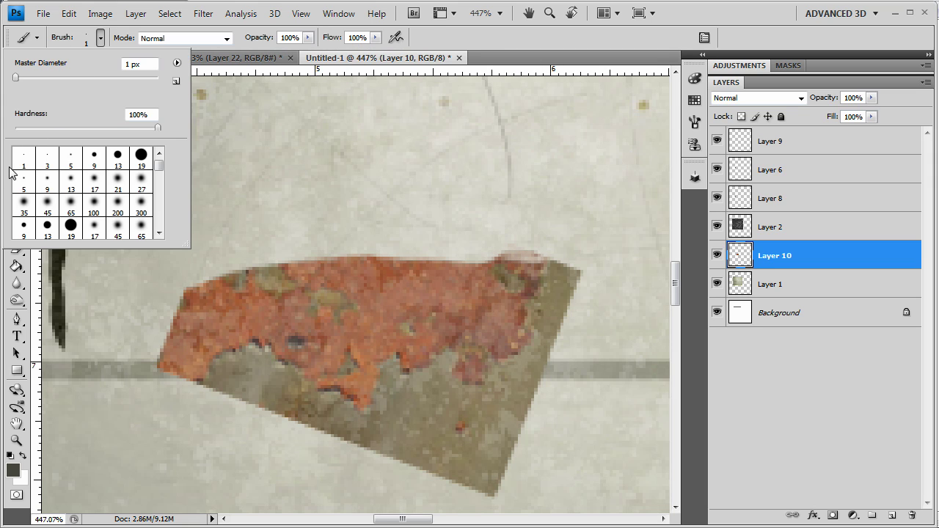
pyautogui.click(498, 264)
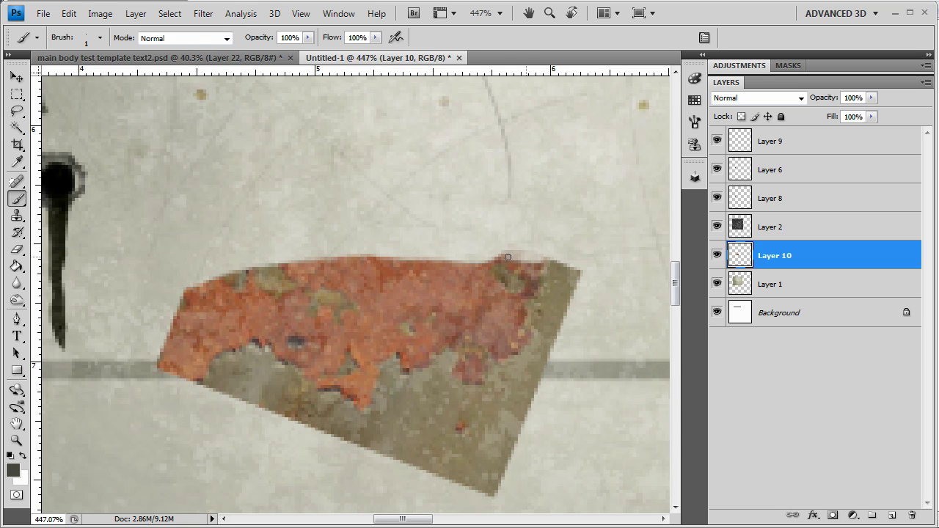
pyautogui.moveTo(476, 265)
pyautogui.mouseDown()
pyautogui.moveTo(457, 296)
pyautogui.moveTo(445, 301)
pyautogui.moveTo(467, 279)
pyautogui.moveTo(430, 303)
pyautogui.moveTo(477, 255)
pyautogui.moveTo(406, 300)
pyautogui.moveTo(366, 274)
pyautogui.moveTo(394, 252)
pyautogui.moveTo(222, 273)
pyautogui.moveTo(317, 265)
pyautogui.moveTo(215, 288)
pyautogui.moveTo(315, 270)
pyautogui.moveTo(192, 315)
pyautogui.moveTo(167, 366)
pyautogui.moveTo(175, 376)
pyautogui.moveTo(198, 343)
pyautogui.moveTo(190, 370)
pyautogui.moveTo(222, 341)
pyautogui.moveTo(203, 351)
pyautogui.moveTo(266, 332)
pyautogui.moveTo(287, 358)
pyautogui.moveTo(363, 398)
pyautogui.moveTo(374, 355)
pyautogui.moveTo(398, 348)
pyautogui.moveTo(414, 366)
pyautogui.moveTo(449, 347)
pyautogui.moveTo(468, 375)
pyautogui.moveTo(458, 372)
pyautogui.moveTo(475, 379)
pyautogui.moveTo(484, 361)
pyautogui.moveTo(526, 342)
pyautogui.moveTo(521, 305)
pyautogui.moveTo(539, 264)
pyautogui.moveTo(492, 263)
pyautogui.moveTo(529, 272)
pyautogui.moveTo(505, 341)
pyautogui.moveTo(497, 325)
pyautogui.moveTo(480, 340)
pyautogui.moveTo(509, 271)
pyautogui.moveTo(208, 312)
pyautogui.moveTo(224, 328)
pyautogui.moveTo(277, 298)
pyautogui.moveTo(299, 360)
pyautogui.moveTo(342, 379)
pyautogui.moveTo(367, 375)
pyautogui.moveTo(348, 392)
pyautogui.moveTo(349, 360)
pyautogui.moveTo(369, 341)
pyautogui.moveTo(409, 335)
pyautogui.moveTo(436, 353)
pyautogui.moveTo(465, 295)
pyautogui.moveTo(445, 329)
pyautogui.moveTo(450, 312)
pyautogui.moveTo(448, 323)
pyautogui.moveTo(438, 296)
pyautogui.moveTo(333, 342)
pyautogui.moveTo(329, 286)
pyautogui.moveTo(316, 279)
pyautogui.moveTo(289, 308)
pyautogui.moveTo(281, 335)
pyautogui.moveTo(345, 372)
pyautogui.mouseUp()
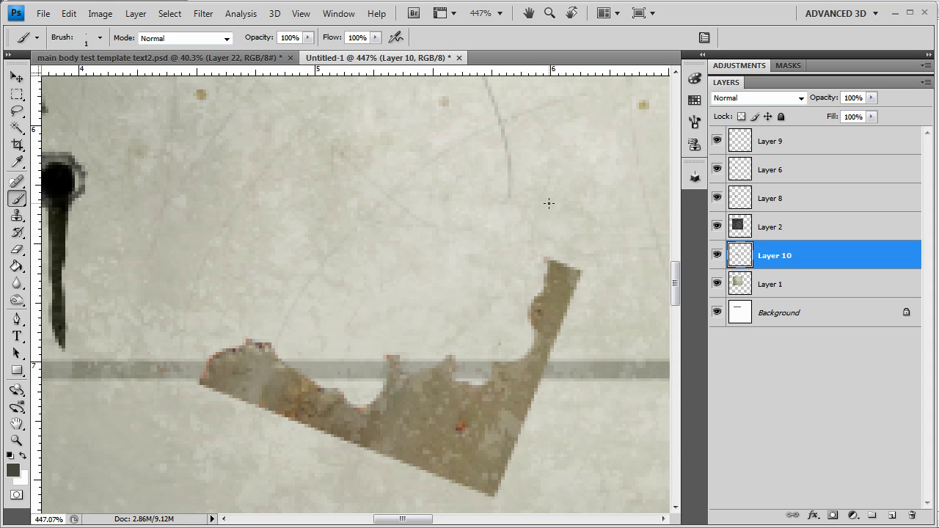
# Try Darker Color, Linear Dodge, Hard Light, Vivid Light and Screen on the rust layer, settling on Multiply
pyautogui.scroll(-1, 614, 256)
pyautogui.scroll(-4, 503, 225)
pyautogui.scroll(2, 547, 203)
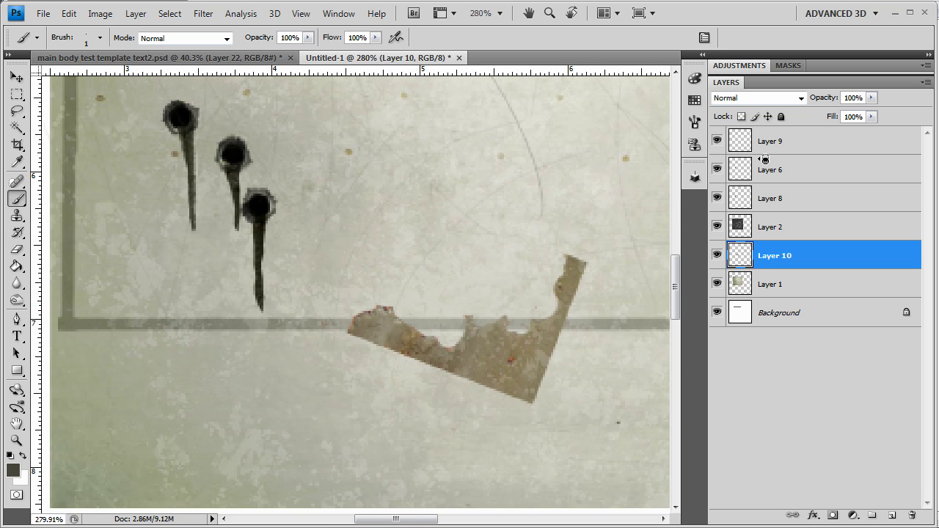
pyautogui.click(799, 98)
pyautogui.click(763, 158)
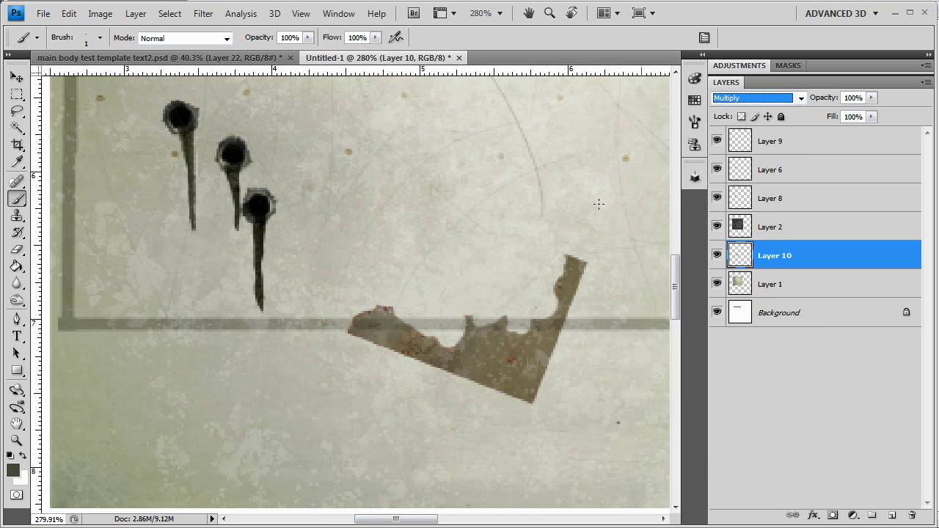
pyautogui.press('Down')
pyautogui.press('Down')
pyautogui.press('Down')
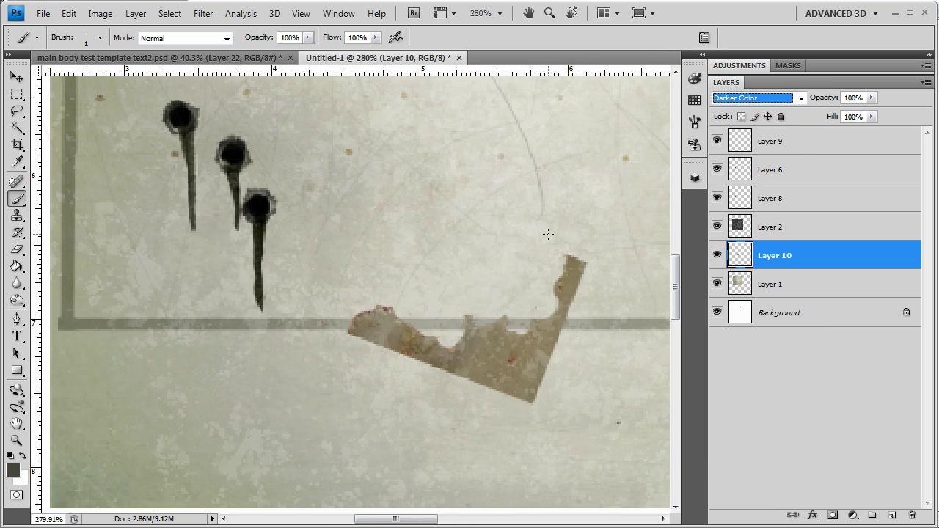
pyautogui.press('Down')
pyautogui.press('Down')
pyautogui.press('Down')
pyautogui.press('Down')
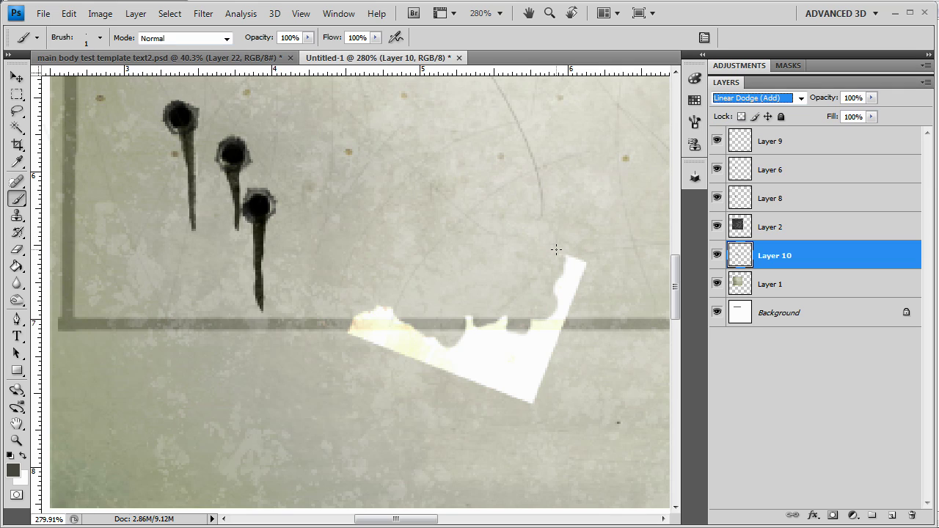
pyautogui.press('Down')
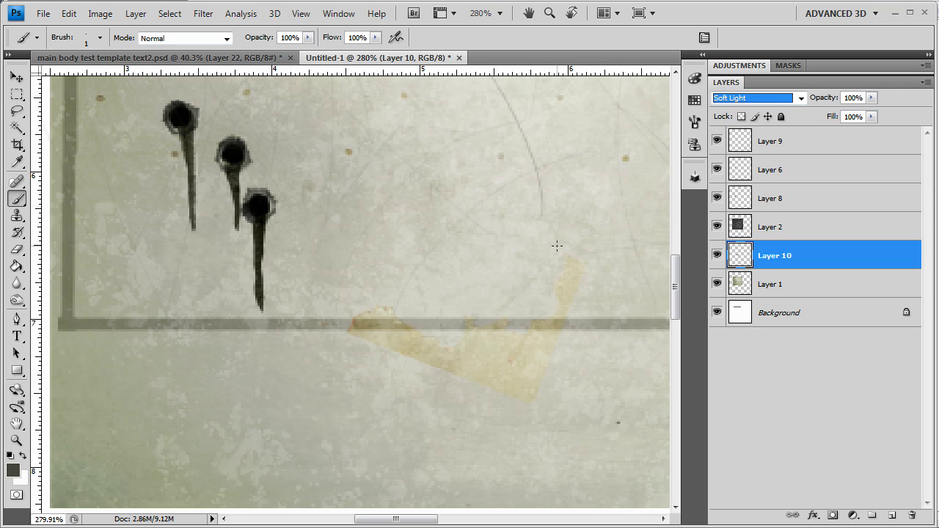
pyautogui.press('Down')
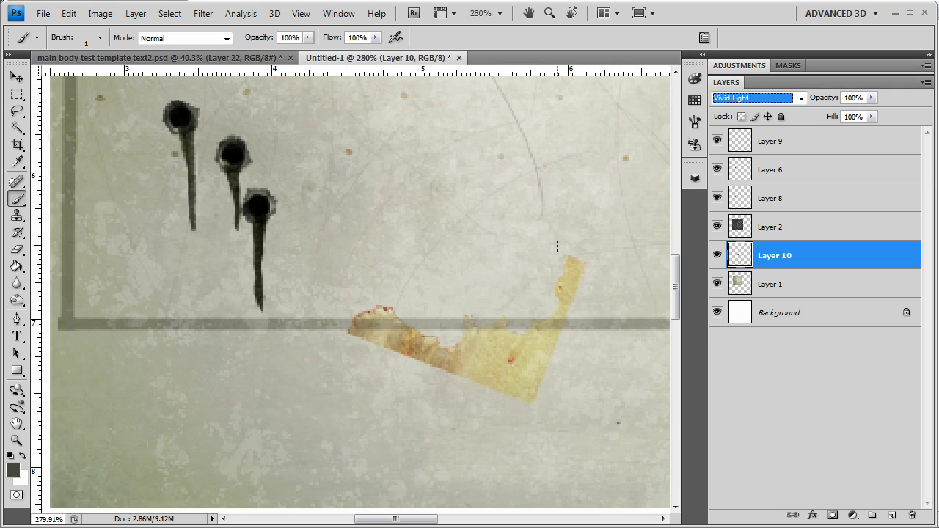
pyautogui.press('Down')
pyautogui.press('s')
pyautogui.press('Up')
pyautogui.press('Up')
pyautogui.press('Up')
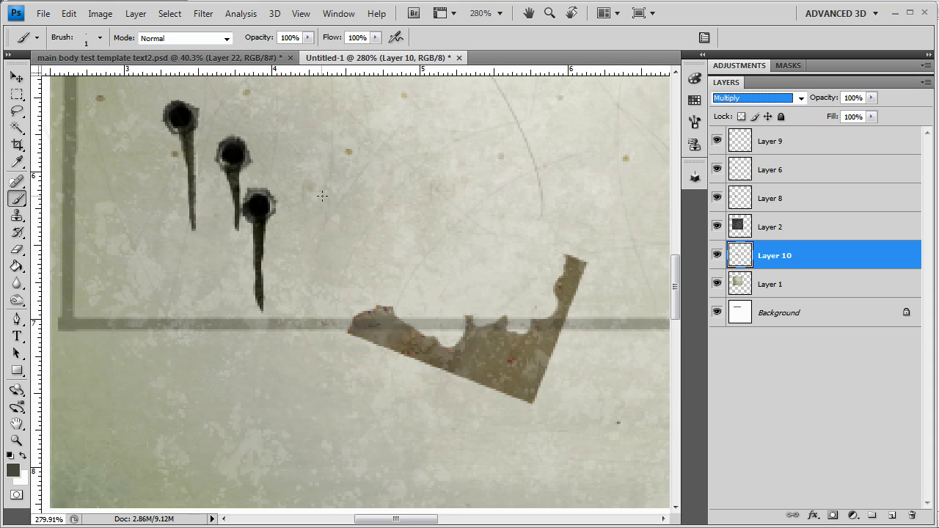
# Move the rust piece under the bullet-hole drips
pyautogui.click(16, 76)
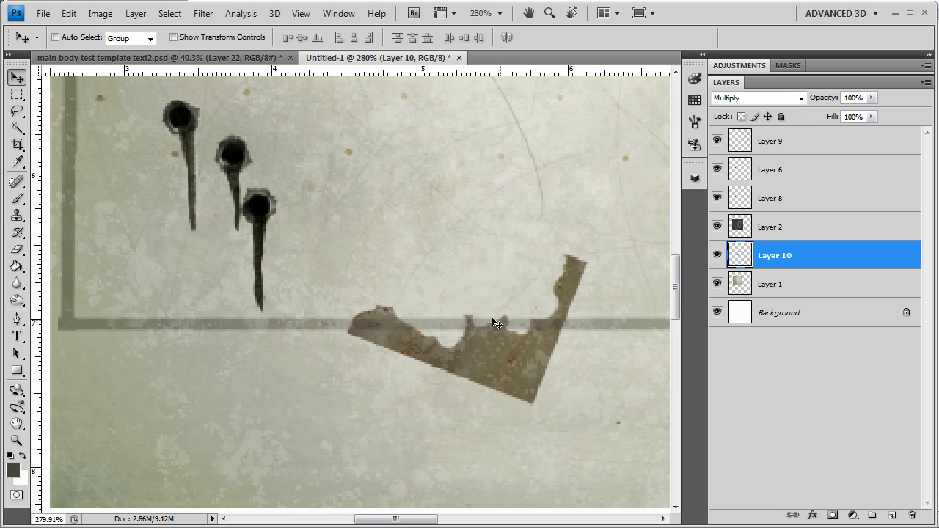
pyautogui.moveTo(521, 336); pyautogui.dragTo(256, 307)
pyautogui.scroll(-5, 256, 307)
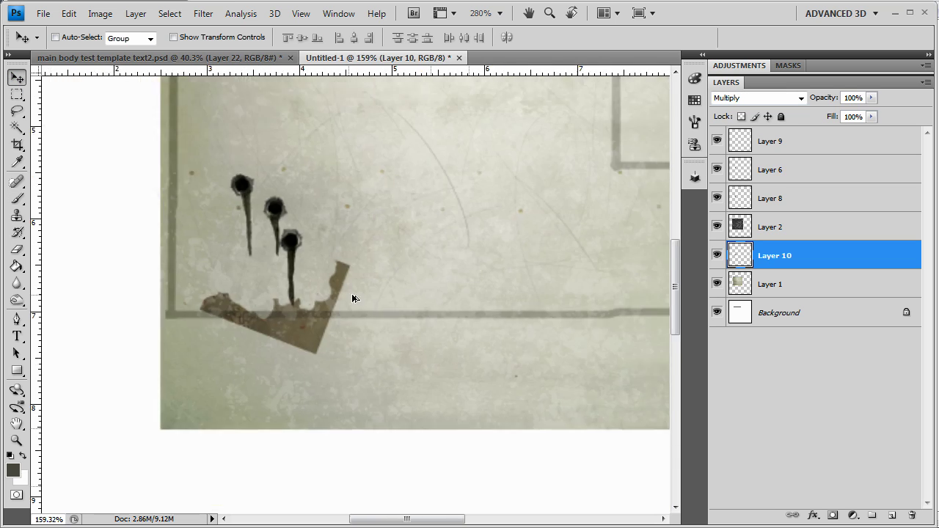
pyautogui.moveTo(422, 238); pyautogui.dragTo(404, 279)
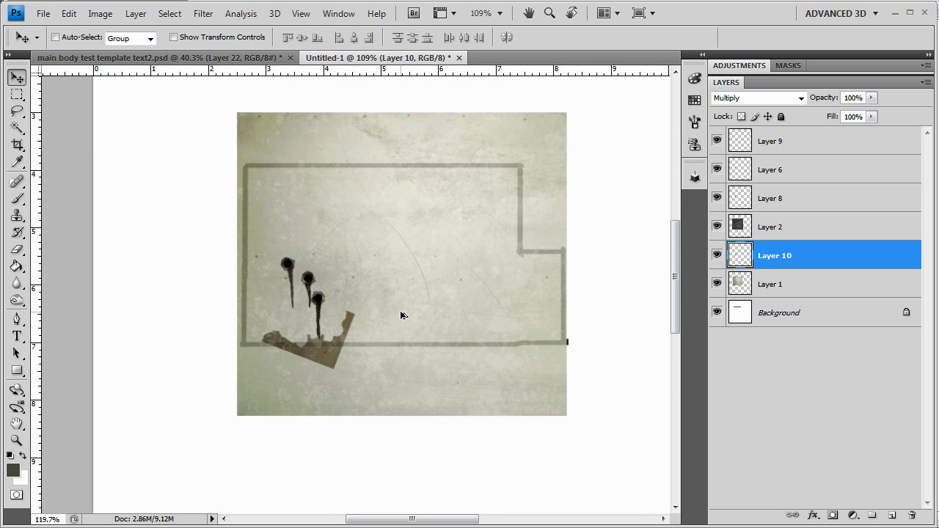
pyautogui.scroll(4, 398, 314)
# Delete the rust patch layer, Layer 10
pyautogui.press('alt')
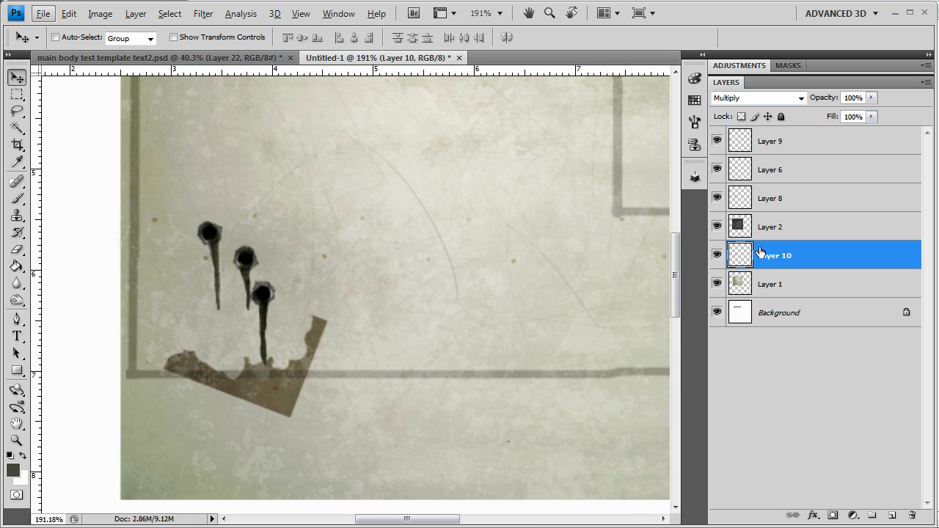
pyautogui.rightClick(760, 252)
pyautogui.click(752, 327)
pyautogui.moveTo(440, 233); pyautogui.dragTo(388, 262)
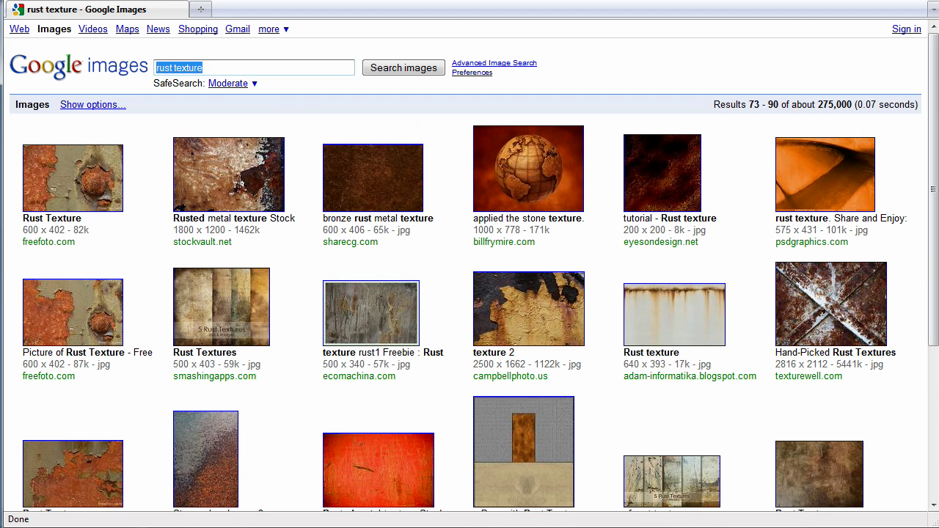
# Search Google Images for 'blood splatter'
pyautogui.write('blood ')
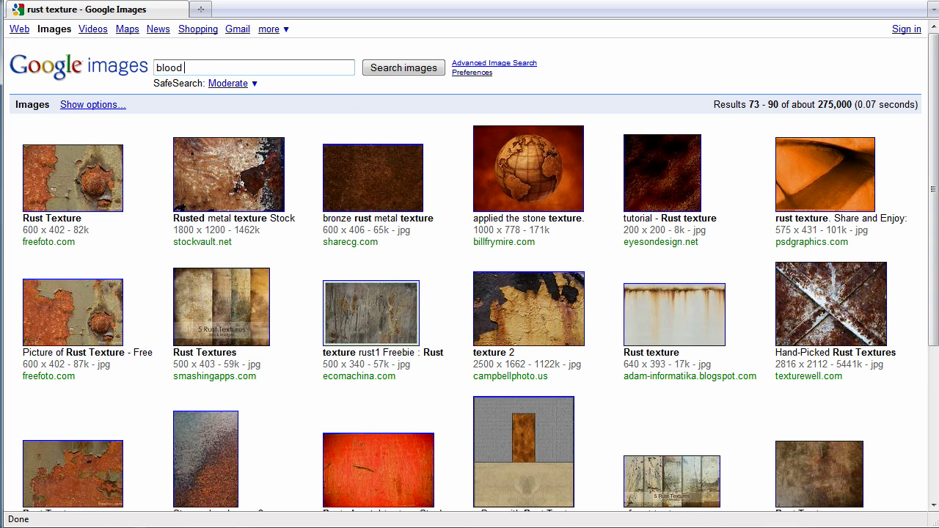
pyautogui.write('splatter')
pyautogui.press('Return')
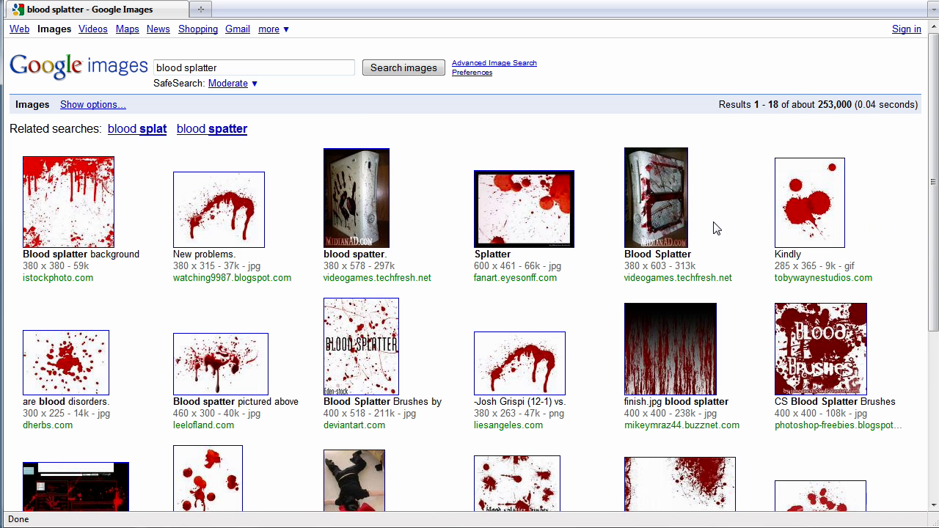
pyautogui.scroll(-3, 716, 229)
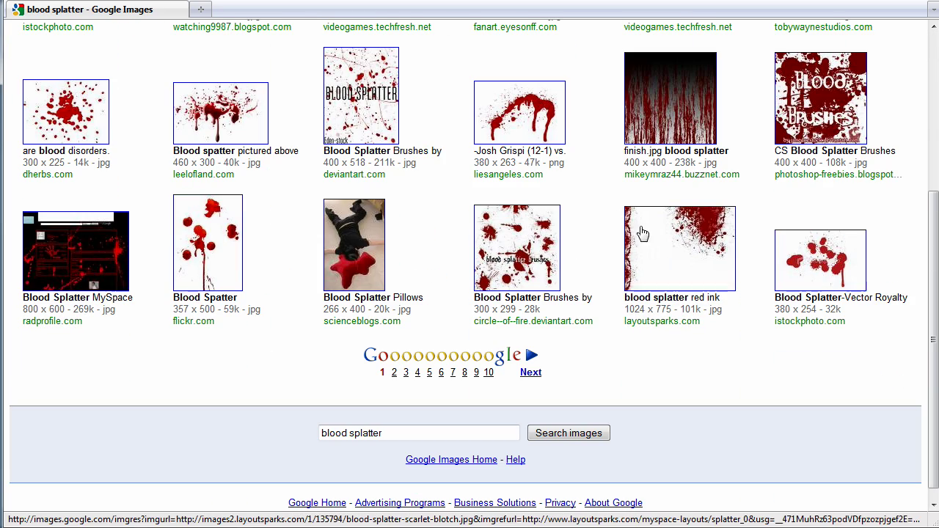
pyautogui.scroll(1, 616, 252)
pyautogui.scroll(2, 196, 181)
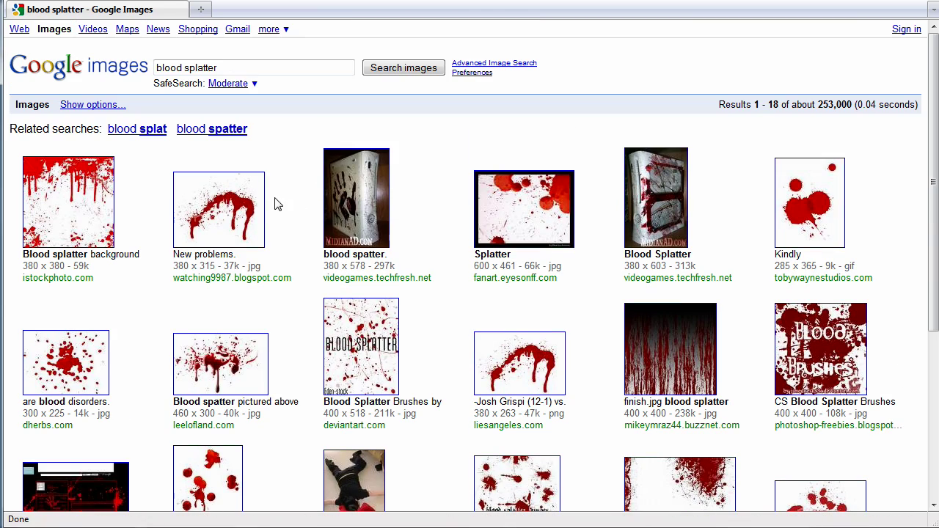
# Copy the full-size dripping blood splatter image and return to Photoshop
pyautogui.click(231, 216)
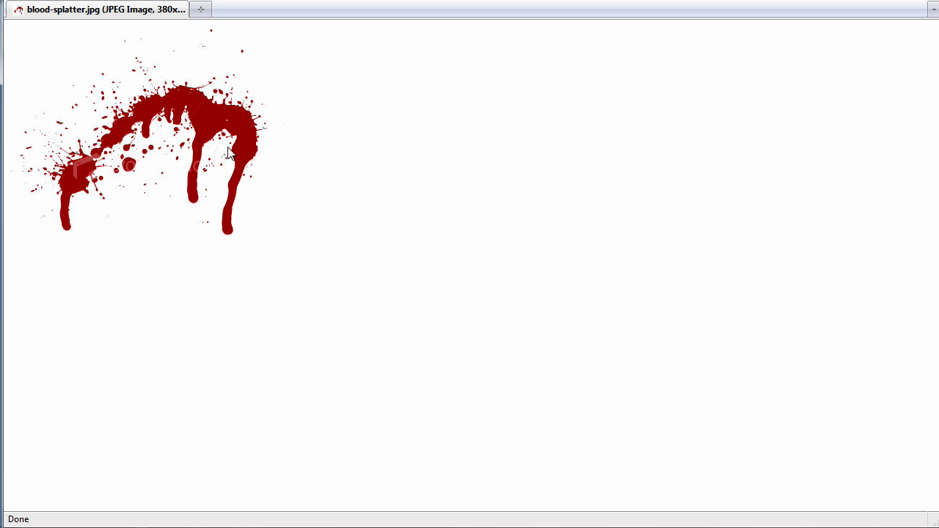
pyautogui.rightClick(212, 139)
pyautogui.click(245, 156)
pyautogui.click(359, 527)
# Paste the blood splatter, scale it down over the concrete and move its layer to the top
pyautogui.hotkey('ctrl', 'v')
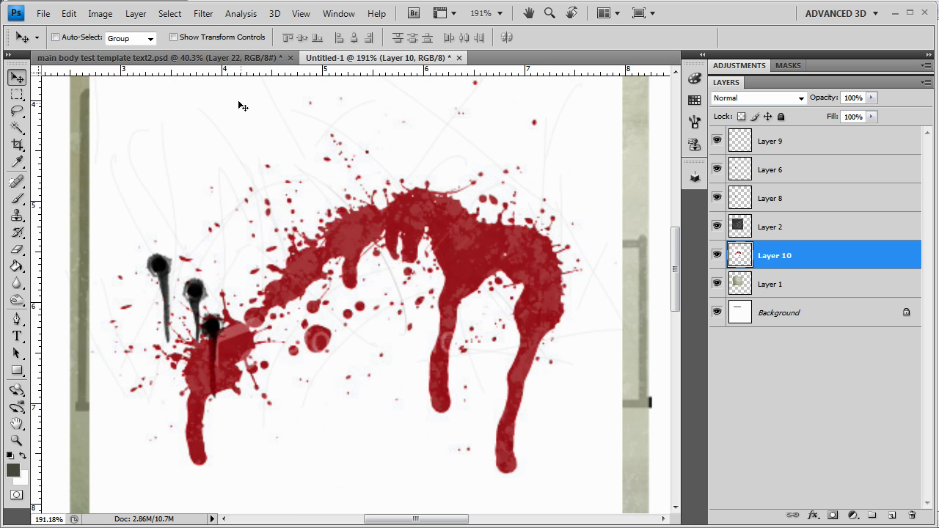
pyautogui.click(69, 16)
pyautogui.moveTo(222, 288)
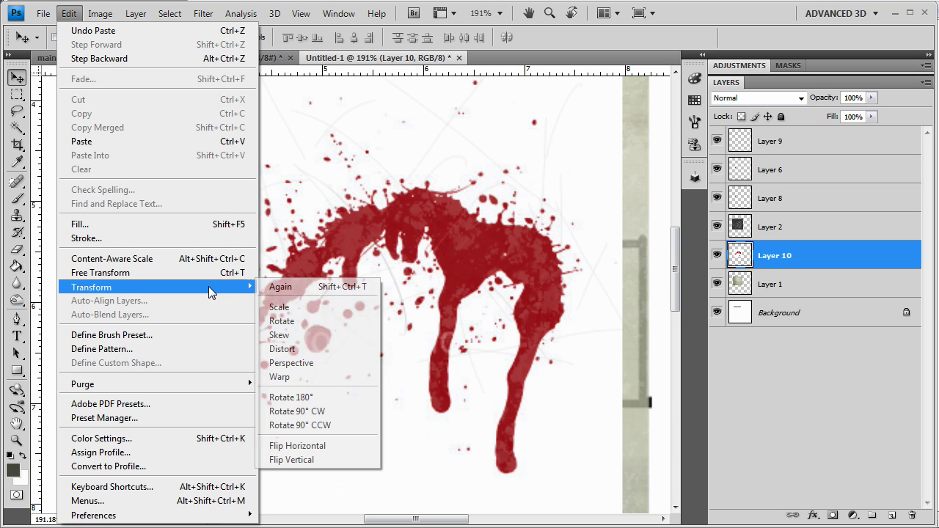
pyautogui.click(282, 307)
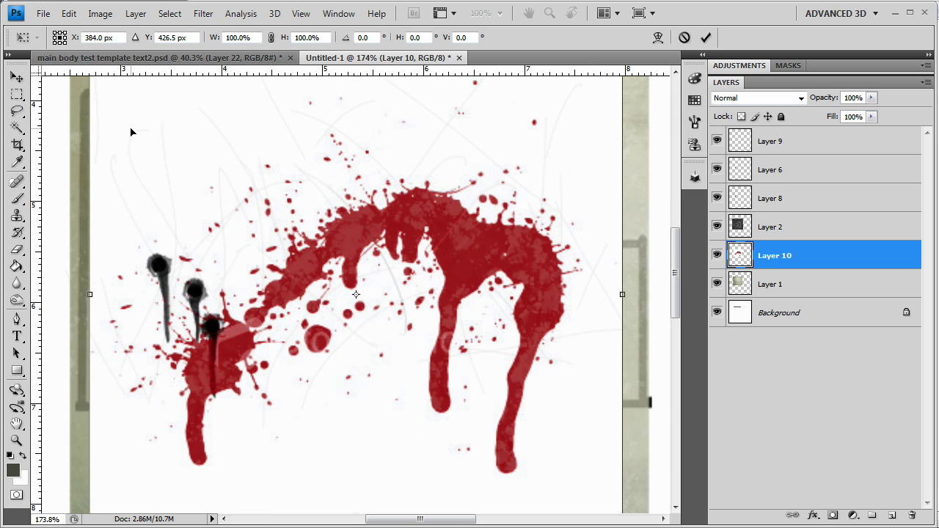
pyautogui.scroll(-3, 130, 130)
pyautogui.moveTo(106, 97); pyautogui.dragTo(313, 263)
pyautogui.moveTo(394, 315); pyautogui.dragTo(315, 229)
pyautogui.scroll(5, 319, 232)
pyautogui.scroll(1, 326, 233)
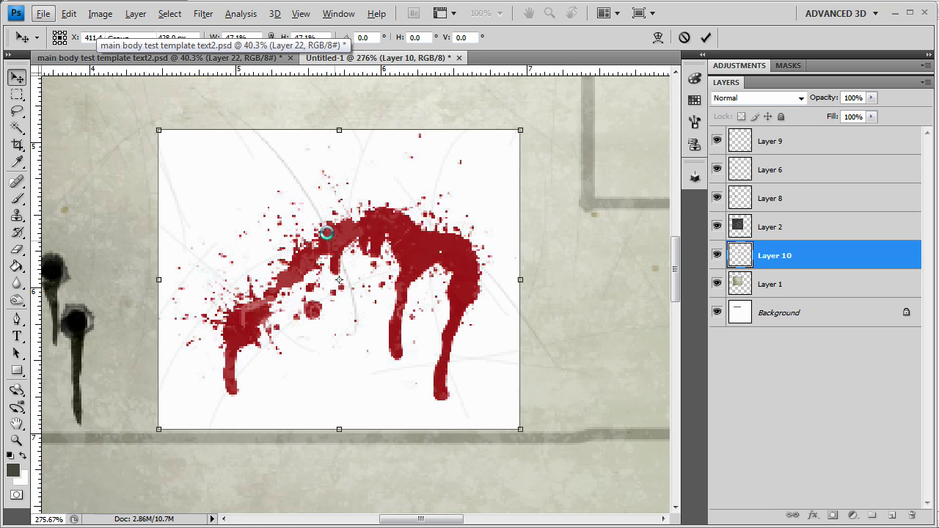
pyautogui.press('Return')
pyautogui.scroll(3, 335, 300)
pyautogui.moveTo(766, 266); pyautogui.dragTo(777, 133)
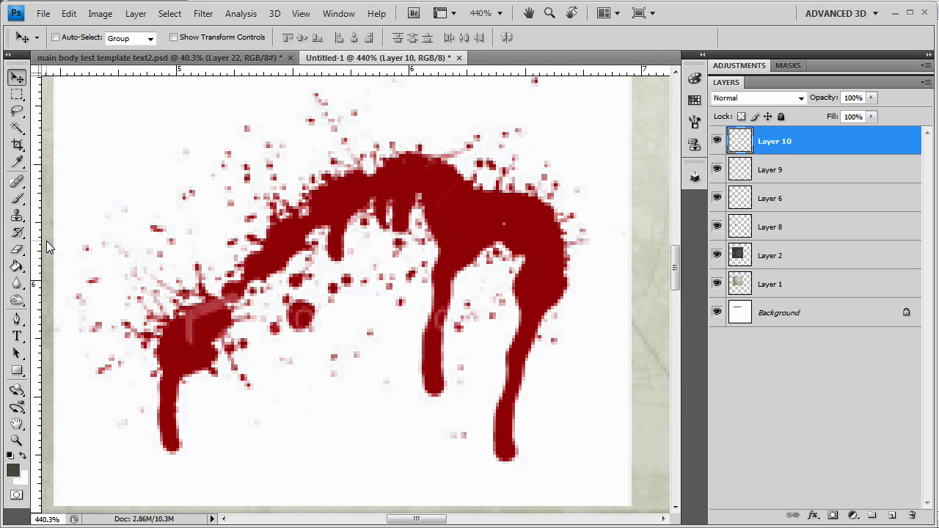
# Heal the pale streak across the splatter and paint over it in dark red
pyautogui.click(17, 181)
pyautogui.moveTo(187, 335)
pyautogui.mouseDown()
pyautogui.moveTo(187, 314)
pyautogui.moveTo(199, 311)
pyautogui.moveTo(233, 330)
pyautogui.mouseUp()
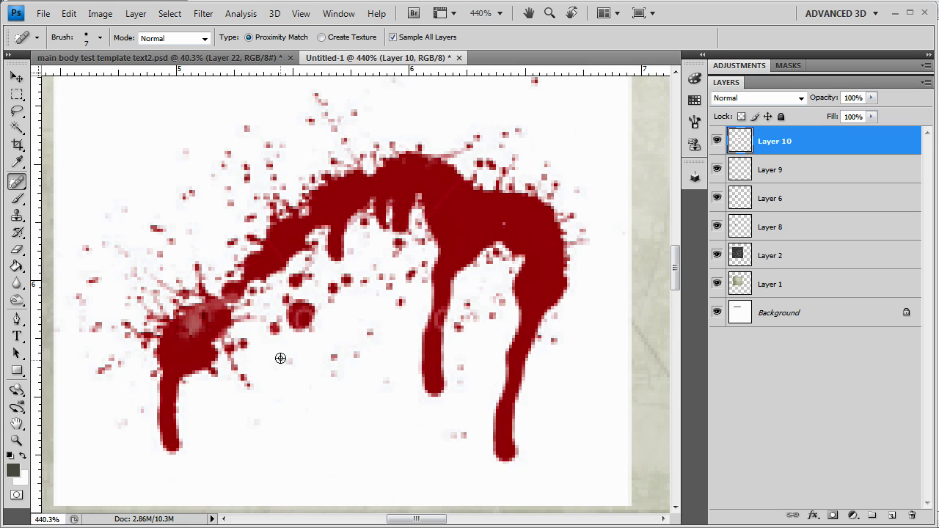
pyautogui.click(191, 325)
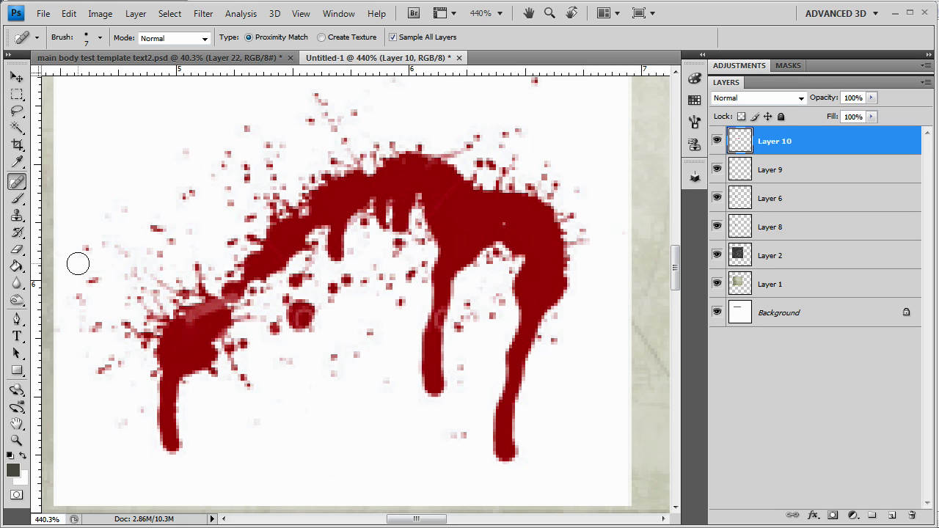
pyautogui.click(16, 161)
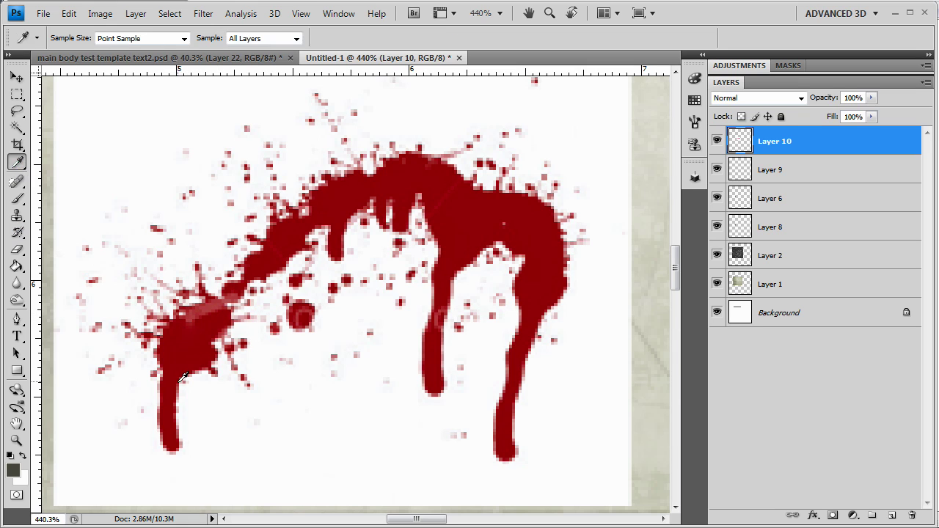
pyautogui.click(18, 198)
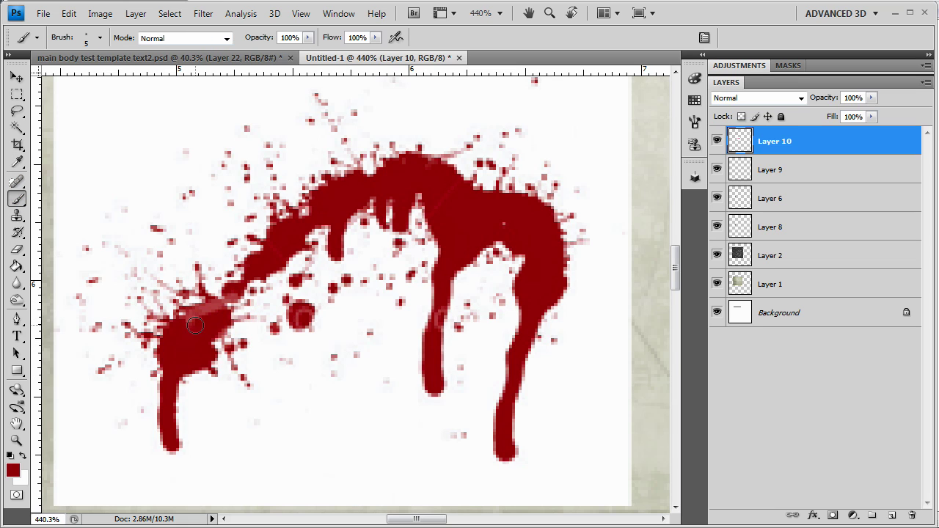
pyautogui.moveTo(191, 319)
pyautogui.mouseDown()
pyautogui.moveTo(221, 313)
pyautogui.moveTo(220, 301)
pyautogui.moveTo(271, 235)
pyautogui.mouseUp()
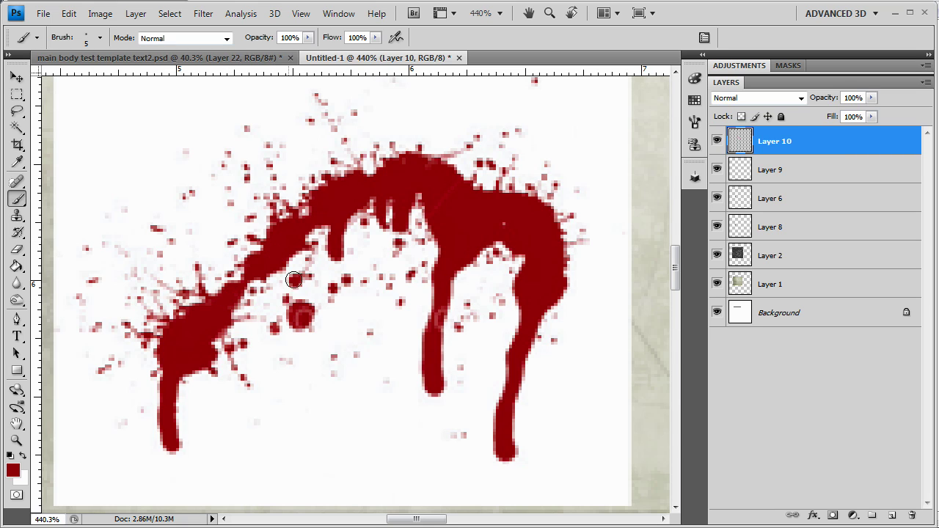
pyautogui.moveTo(301, 312); pyautogui.dragTo(301, 317)
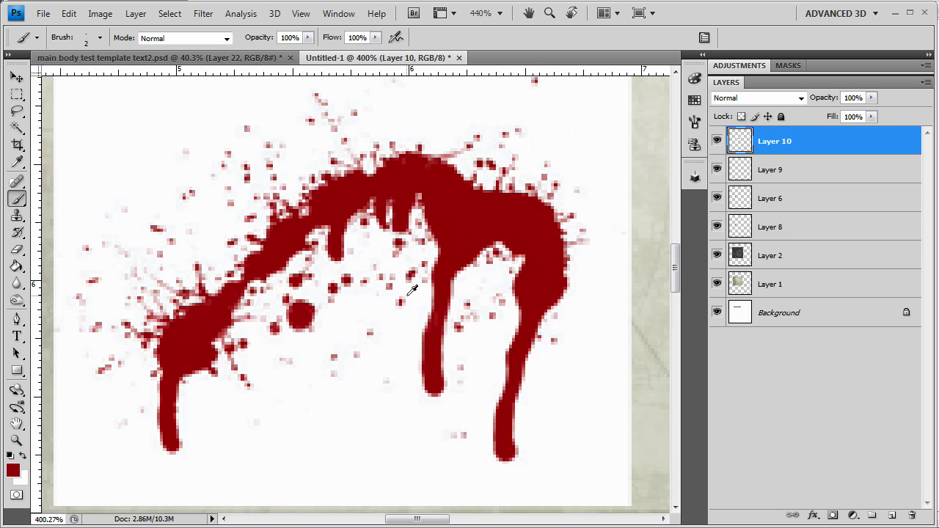
pyautogui.scroll(-3, 403, 276)
# Set the splatter layer to Multiply to drop its white background and move it up-right
pyautogui.click(800, 98)
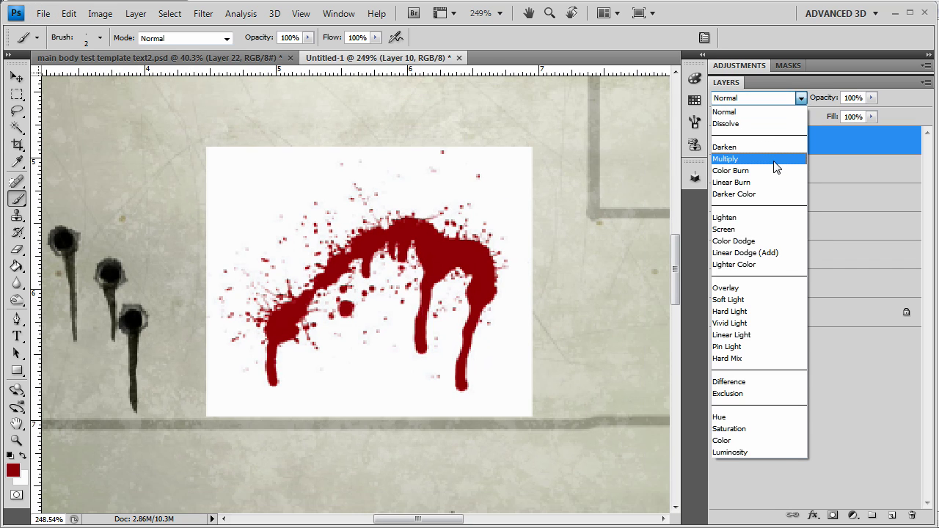
pyautogui.click(777, 158)
pyautogui.press('v')
pyautogui.moveTo(412, 218); pyautogui.dragTo(461, 176)
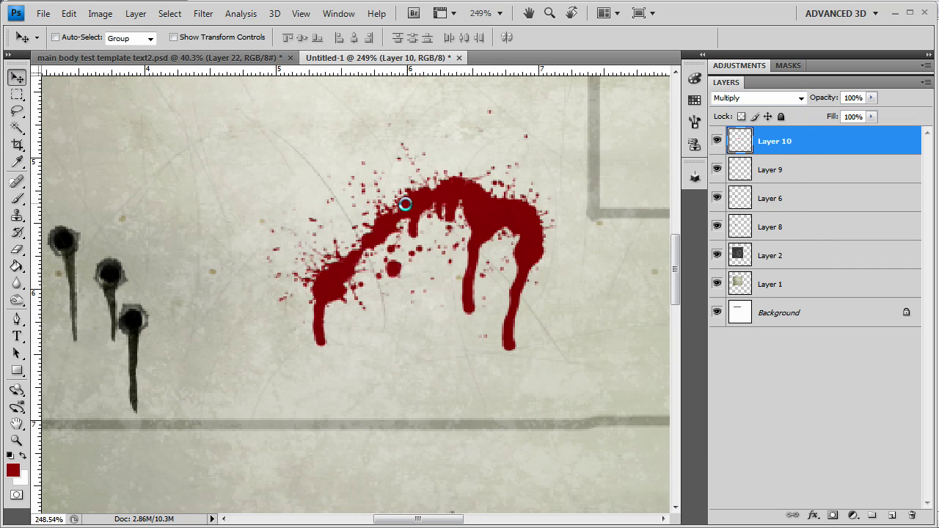
pyautogui.scroll(-3, 460, 220)
pyautogui.scroll(2, 454, 217)
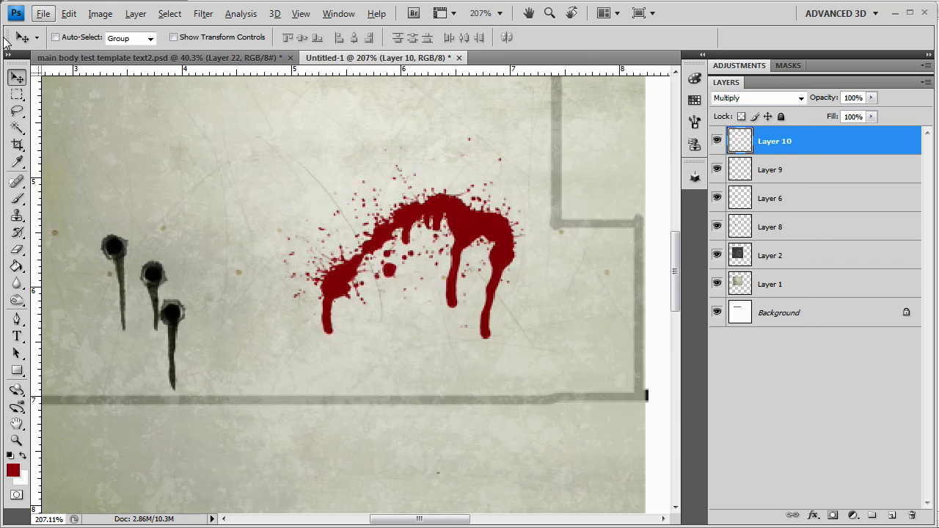
# Rotate the splatter about 28.7° into the upper right and lower its opacity to 88%
pyautogui.click(68, 13)
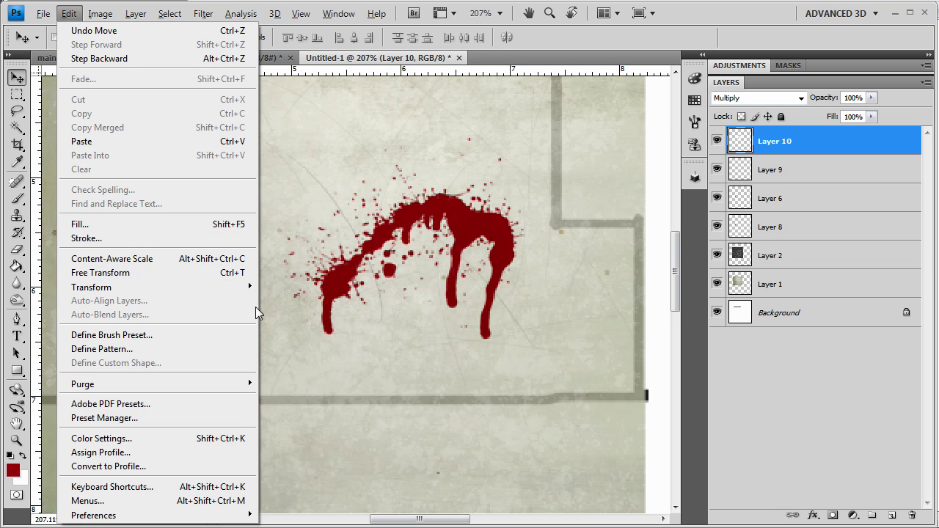
pyautogui.click(170, 274)
pyautogui.moveTo(388, 114); pyautogui.dragTo(452, 132)
pyautogui.scroll(-3, 453, 132)
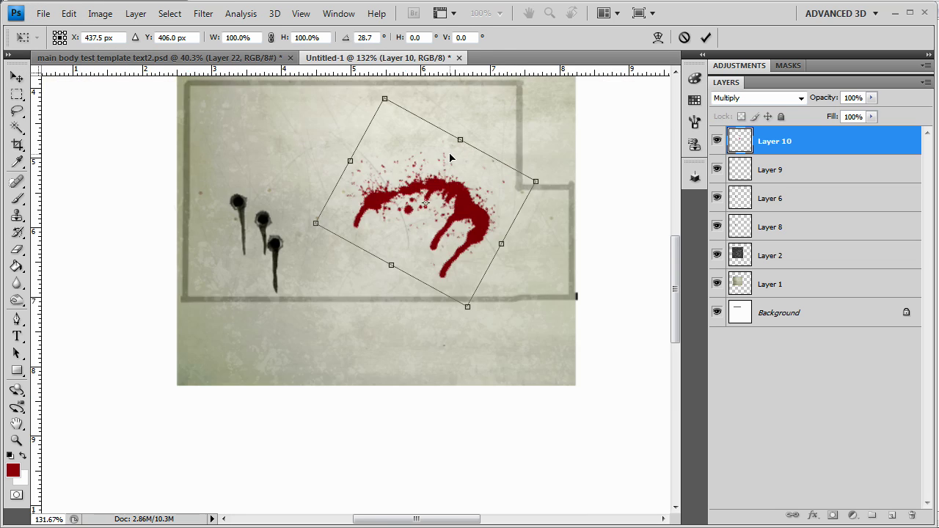
pyautogui.moveTo(411, 279); pyautogui.dragTo(425, 211)
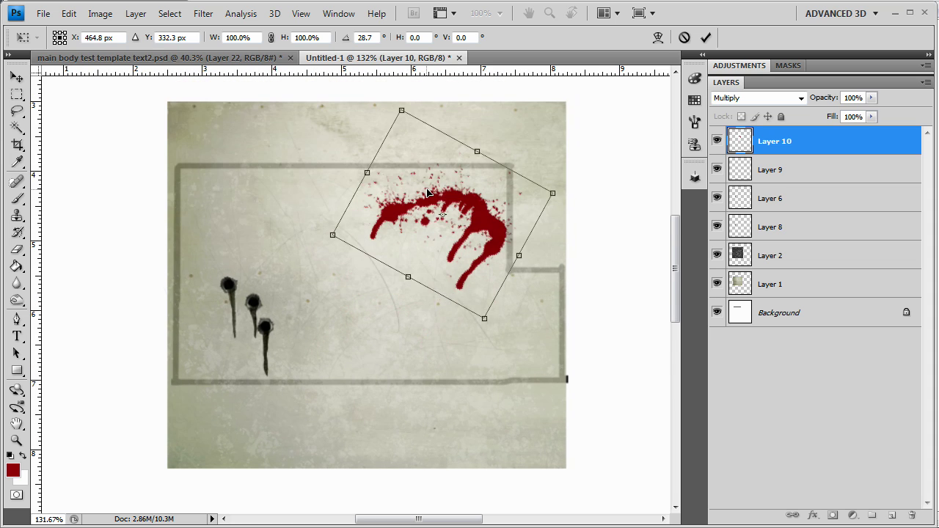
pyautogui.moveTo(429, 193)
pyautogui.mouseDown()
pyautogui.moveTo(415, 181)
pyautogui.moveTo(420, 209)
pyautogui.moveTo(422, 194)
pyautogui.mouseUp()
pyautogui.press('Return')
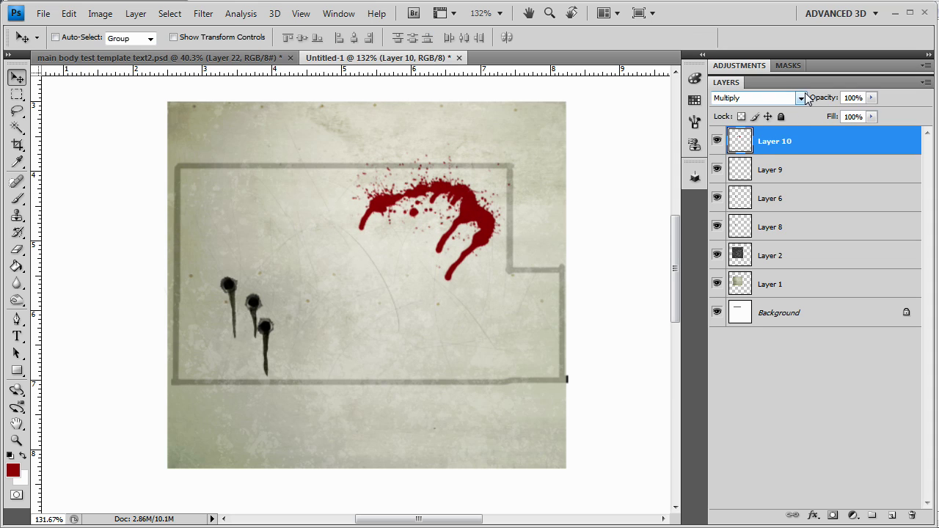
pyautogui.click(871, 97)
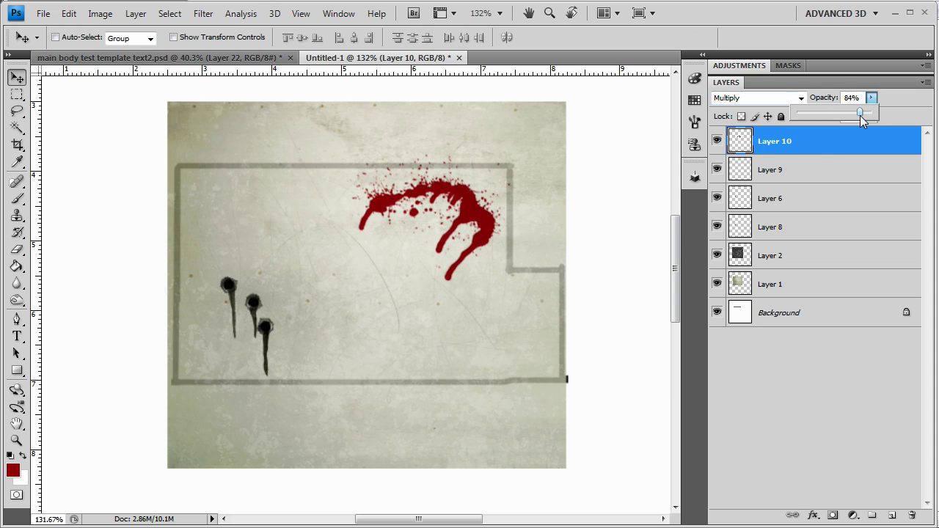
pyautogui.moveTo(860, 116); pyautogui.dragTo(853, 117)
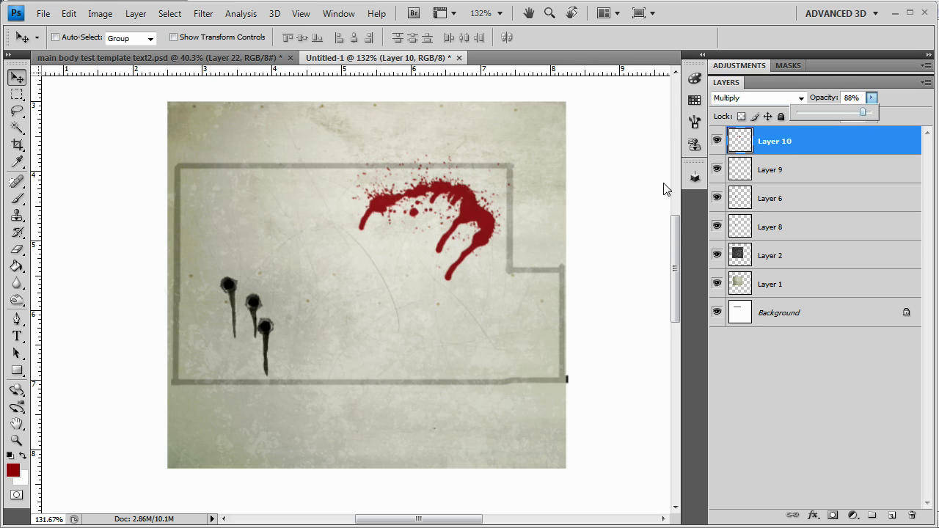
# Toggle Layers 9, 6 and 8 off and on to identify what each holds
pyautogui.click(591, 226)
pyautogui.click(766, 169)
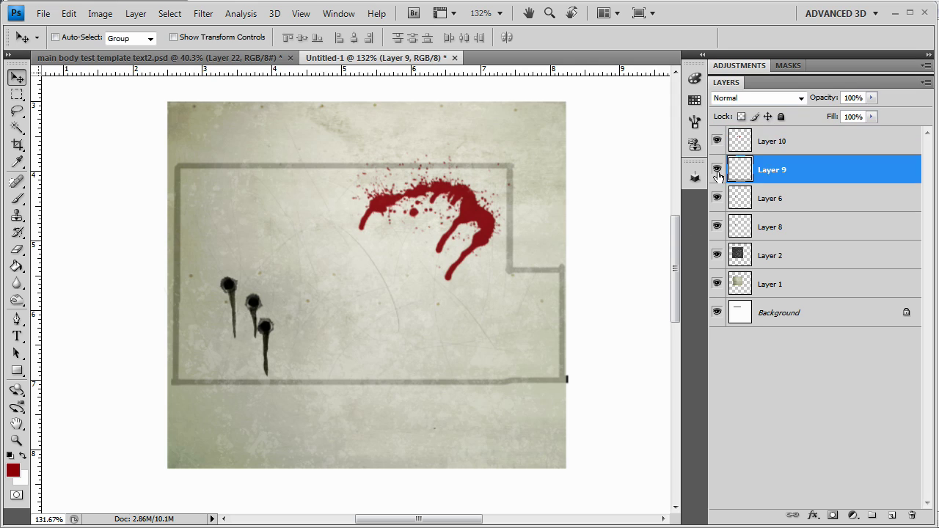
pyautogui.click(717, 169)
pyautogui.click(717, 169)
pyautogui.click(717, 198)
pyautogui.click(717, 198)
pyautogui.click(717, 227)
pyautogui.click(716, 227)
# Rename Layer 8 to 'bullet rust' and Layer 6 to 'bullet hole'
pyautogui.doubleClick(777, 227)
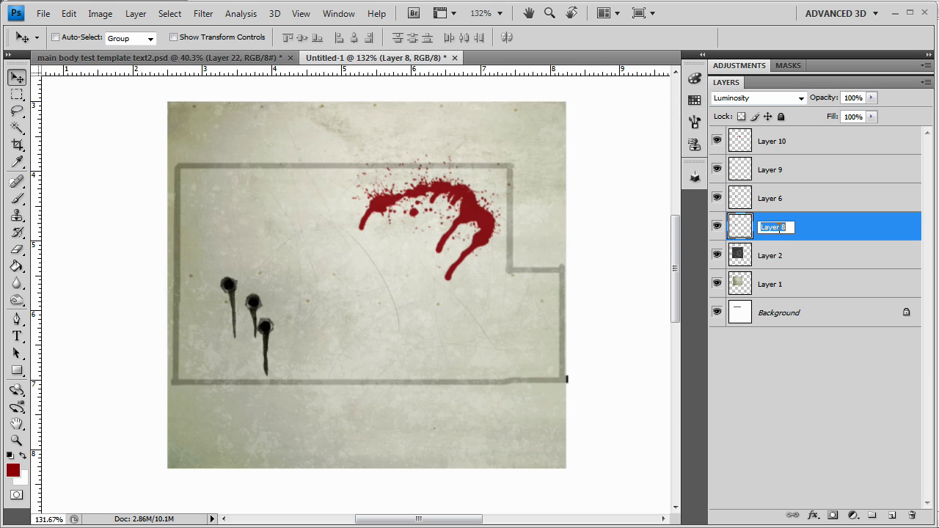
pyautogui.press('Return')
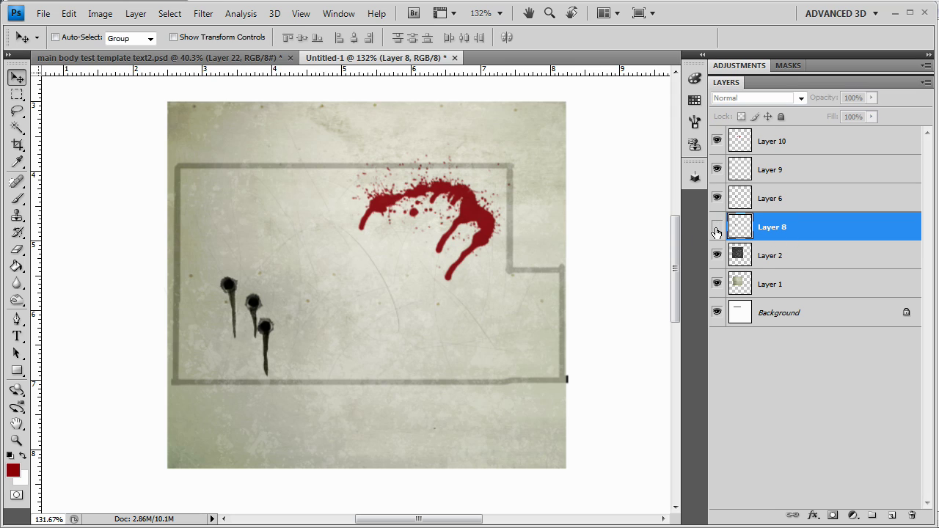
pyautogui.doubleClick(768, 229)
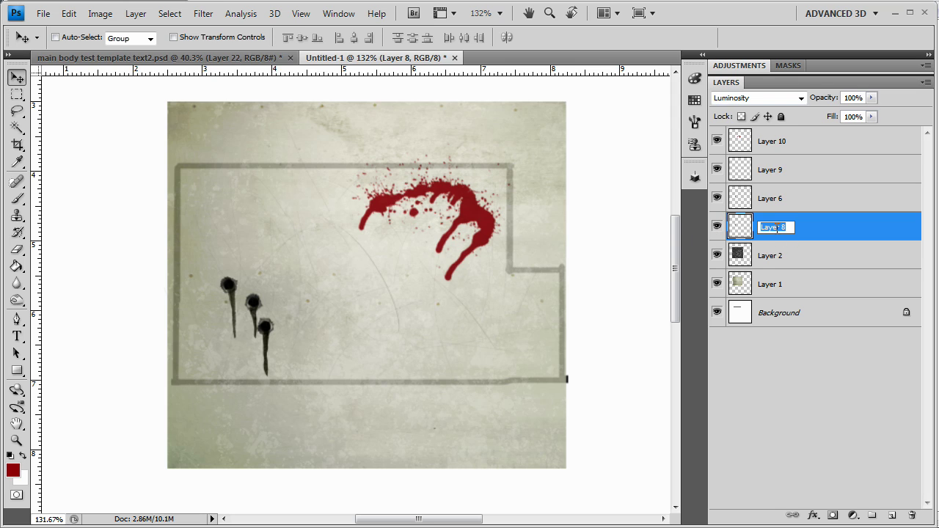
pyautogui.write('bullet rust')
pyautogui.press('Return')
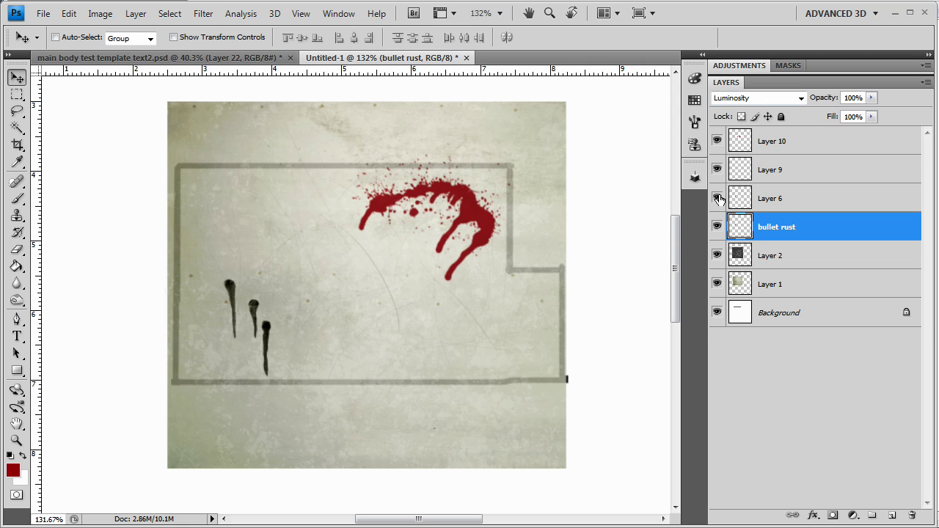
pyautogui.doubleClick(764, 196)
pyautogui.write('bullet hole')
pyautogui.press('Return')
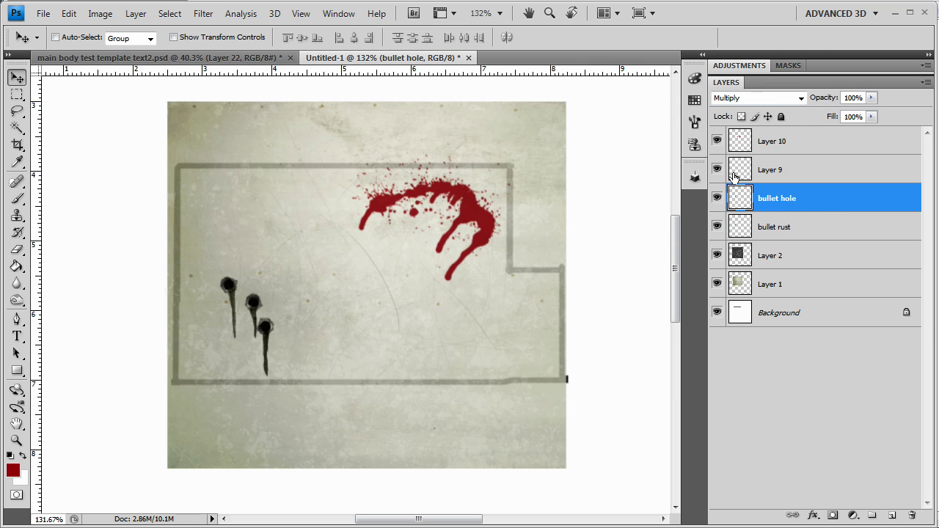
# Rename Layer 9 to 'scratches' and Layer 10 to 'blood'
pyautogui.click(722, 167)
pyautogui.click(723, 167)
pyautogui.doubleClick(770, 171)
pyautogui.write('scra')
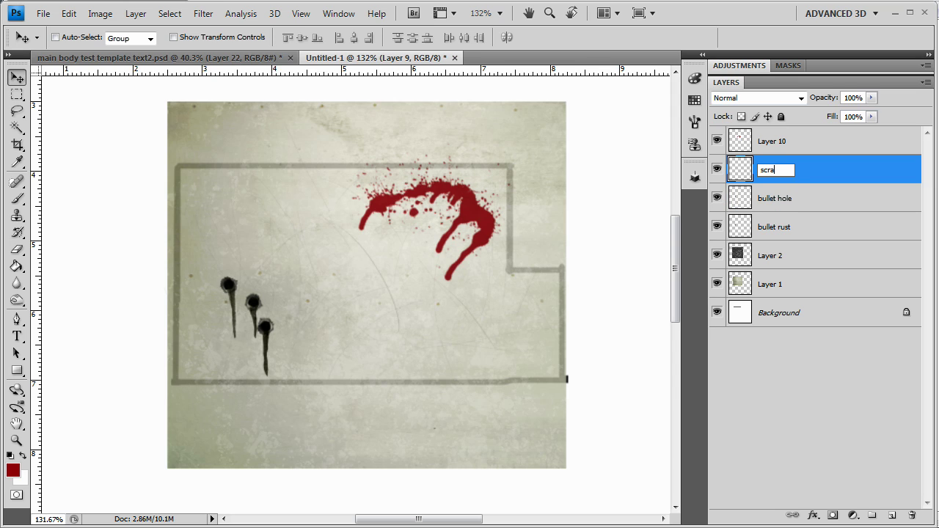
pyautogui.write('tches')
pyautogui.press('Return')
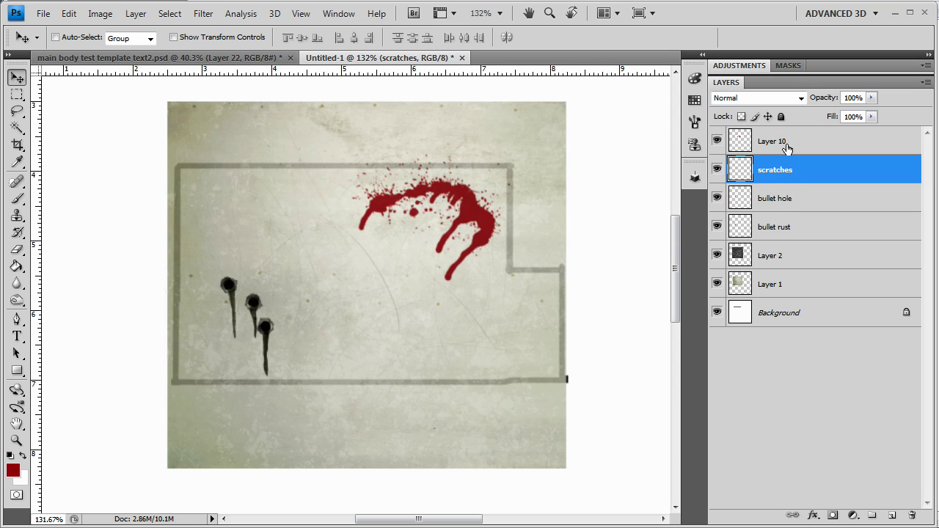
pyautogui.doubleClick(776, 141)
pyautogui.write('bloo')
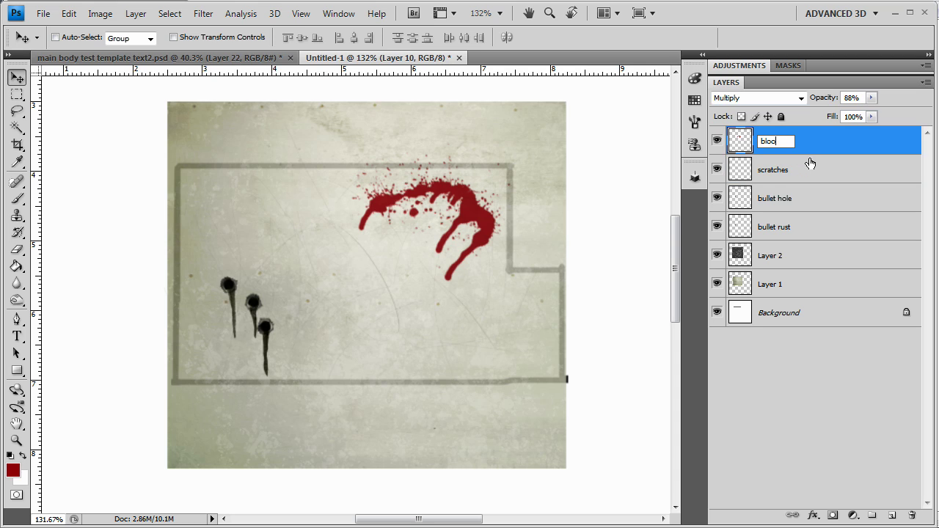
pyautogui.write('d')
pyautogui.press('Return')
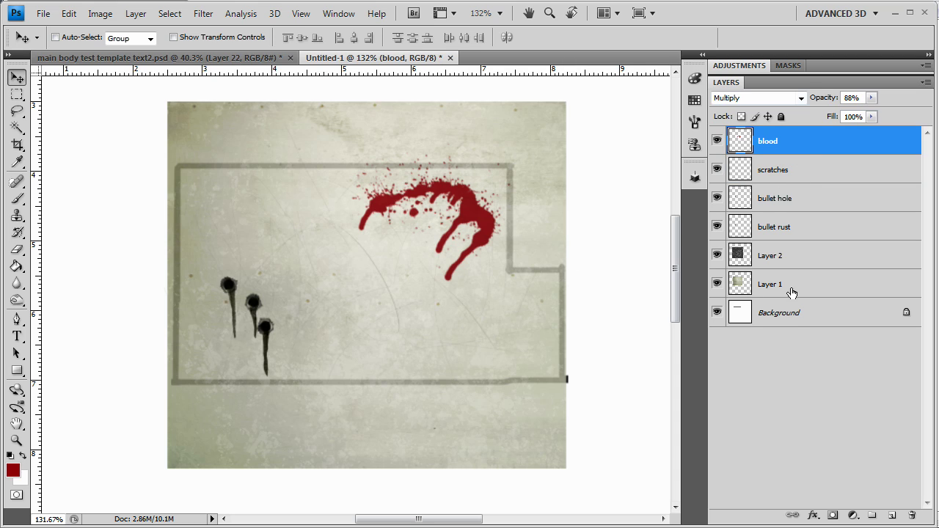
# Pan slightly and zoom to about 191% so the frame and bullet holes fill the view
pyautogui.moveTo(369, 256); pyautogui.dragTo(378, 254)
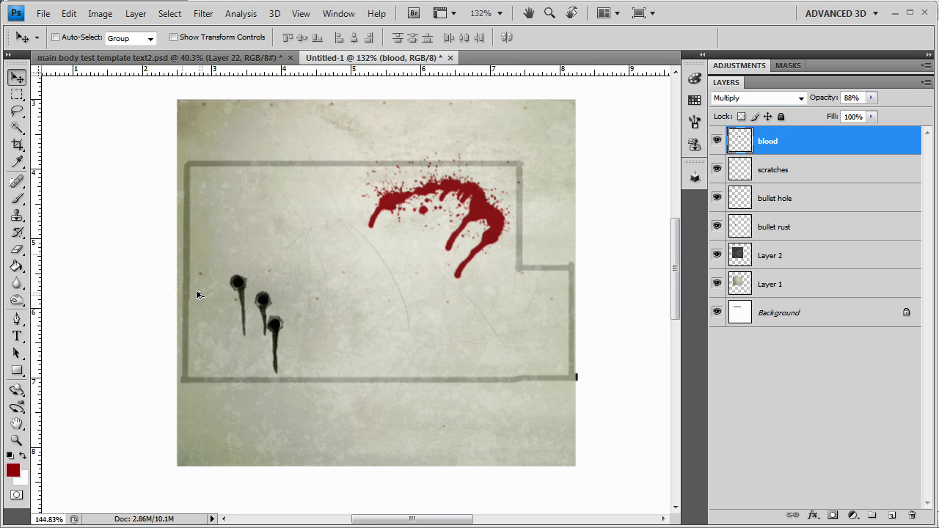
pyautogui.scroll(3, 174, 233)
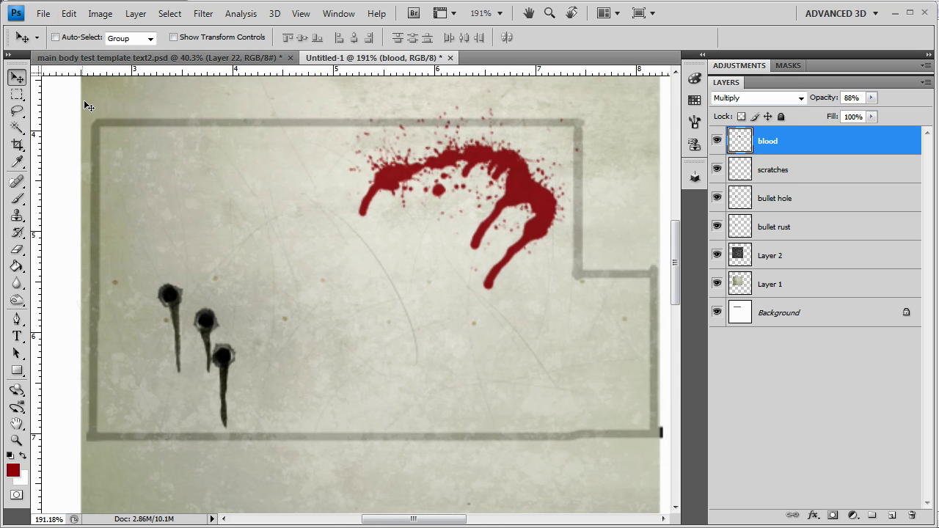
# Pick the 24 px scatter brush preset and try a red test stroke, then undo it
pyautogui.press('b')
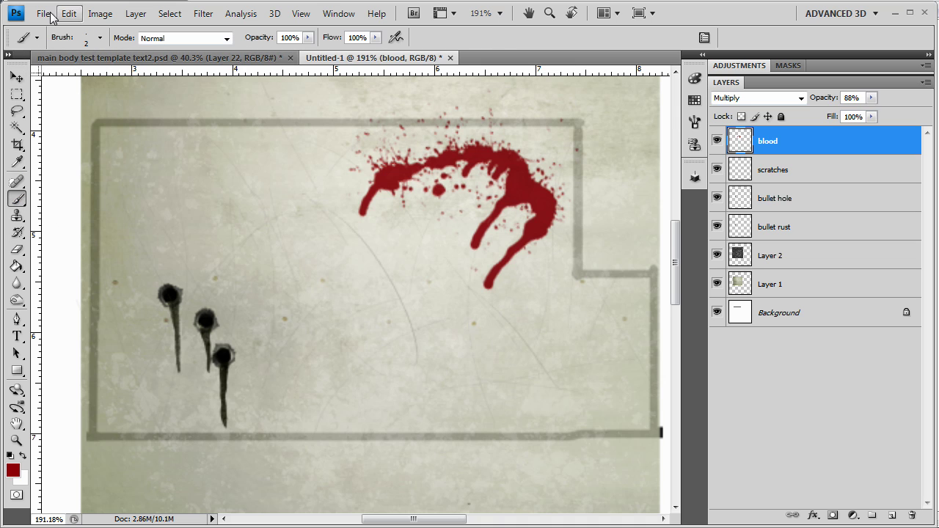
pyautogui.click(100, 38)
pyautogui.moveTo(159, 160); pyautogui.dragTo(160, 176)
pyautogui.click(110, 178)
pyautogui.moveTo(246, 174)
pyautogui.mouseDown()
pyautogui.moveTo(333, 344)
pyautogui.moveTo(353, 330)
pyautogui.moveTo(391, 352)
pyautogui.moveTo(364, 297)
pyautogui.moveTo(306, 298)
pyautogui.moveTo(275, 312)
pyautogui.mouseUp()
pyautogui.hotkey('ctrl', 'z')
# Enable Shape Dynamics and Scattering, and tune the scatter amount and brush spacing
pyautogui.click(694, 122)
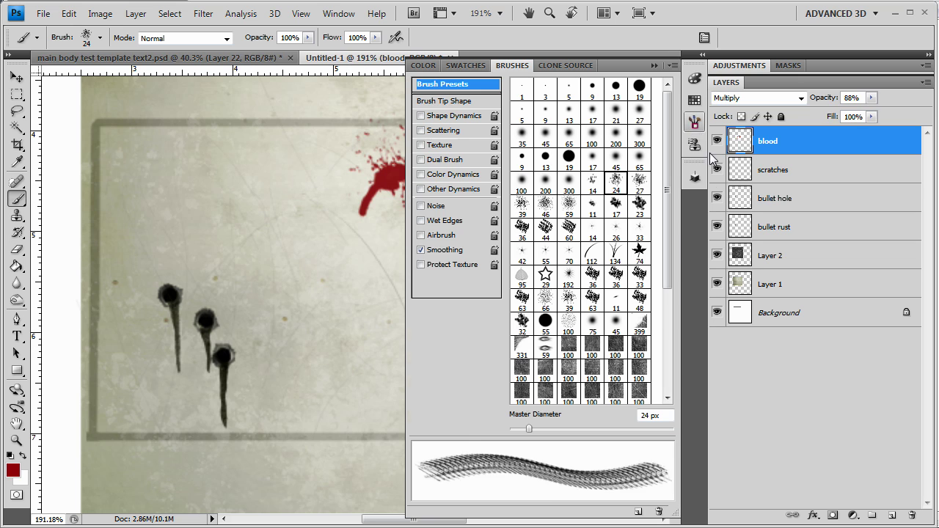
pyautogui.click(448, 115)
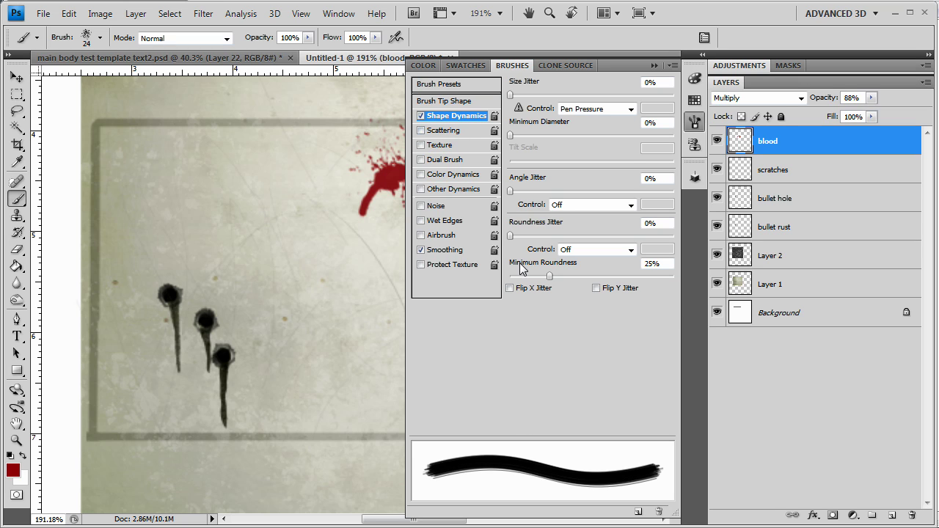
pyautogui.click(449, 130)
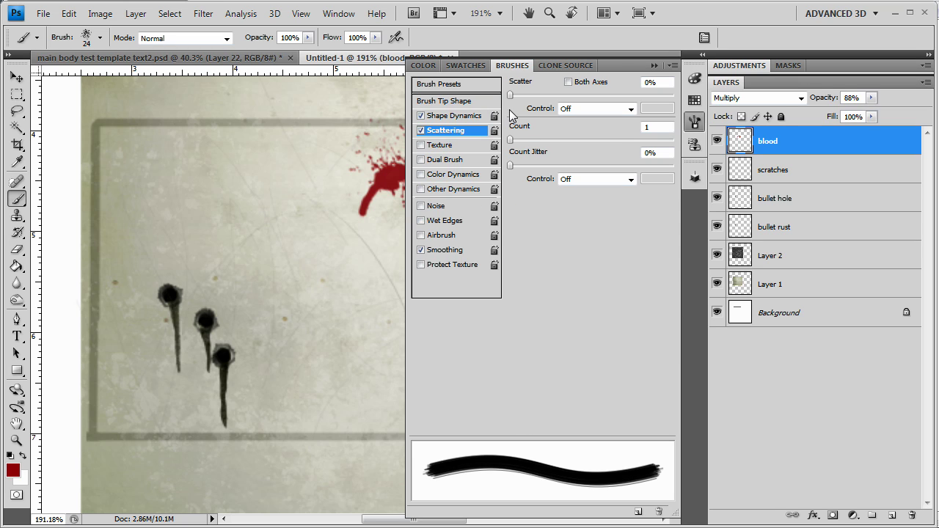
pyautogui.moveTo(511, 96)
pyautogui.mouseDown()
pyautogui.moveTo(541, 105)
pyautogui.moveTo(528, 99)
pyautogui.mouseUp()
pyautogui.moveTo(510, 142)
pyautogui.mouseDown()
pyautogui.moveTo(534, 143)
pyautogui.moveTo(487, 143)
pyautogui.mouseUp()
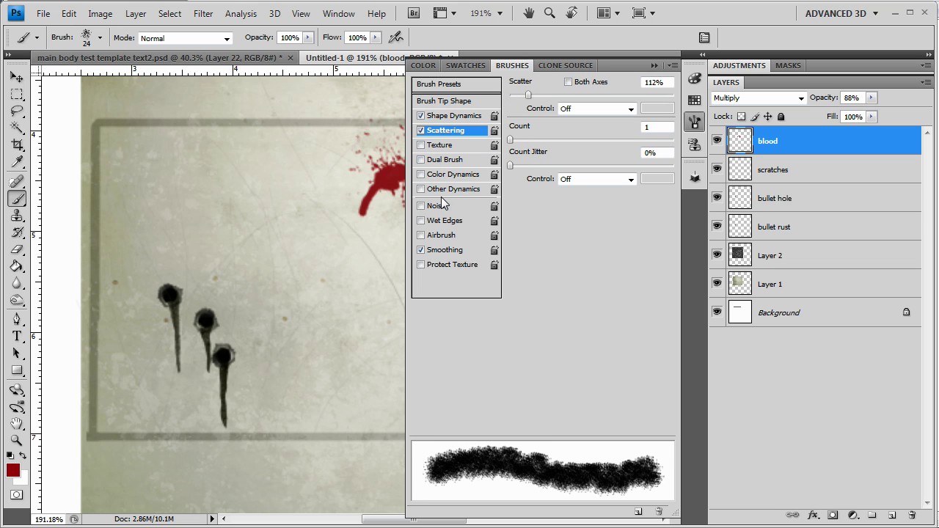
pyautogui.click(462, 102)
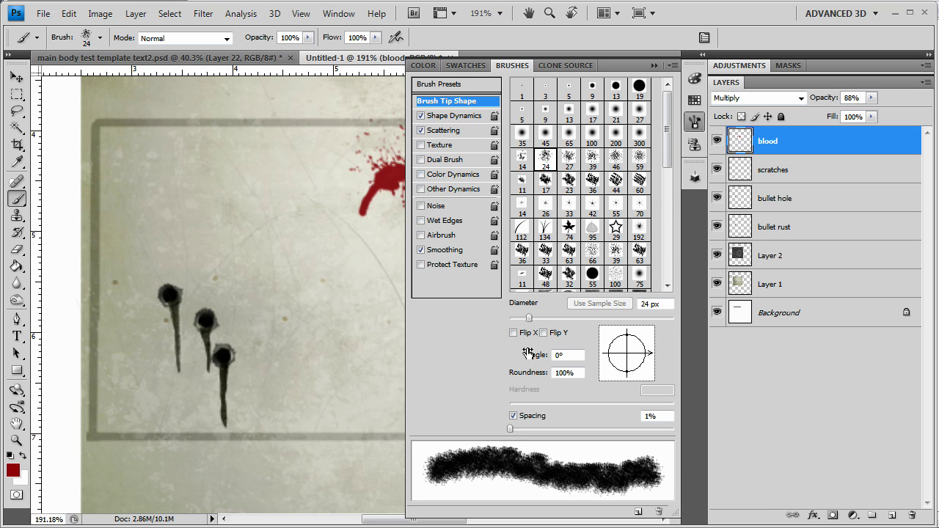
pyautogui.moveTo(509, 429)
pyautogui.mouseDown()
pyautogui.moveTo(541, 427)
pyautogui.moveTo(526, 421)
pyautogui.mouseUp()
pyautogui.click(442, 130)
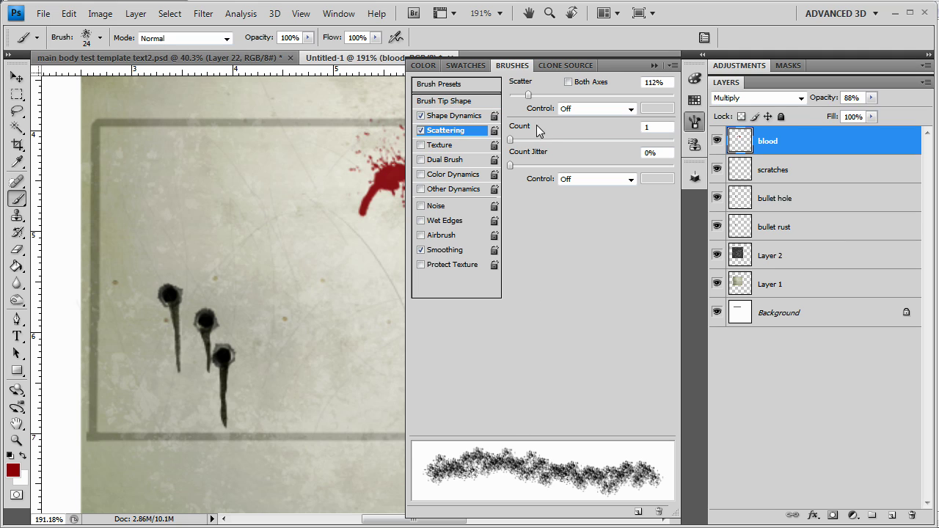
pyautogui.moveTo(534, 100); pyautogui.dragTo(522, 105)
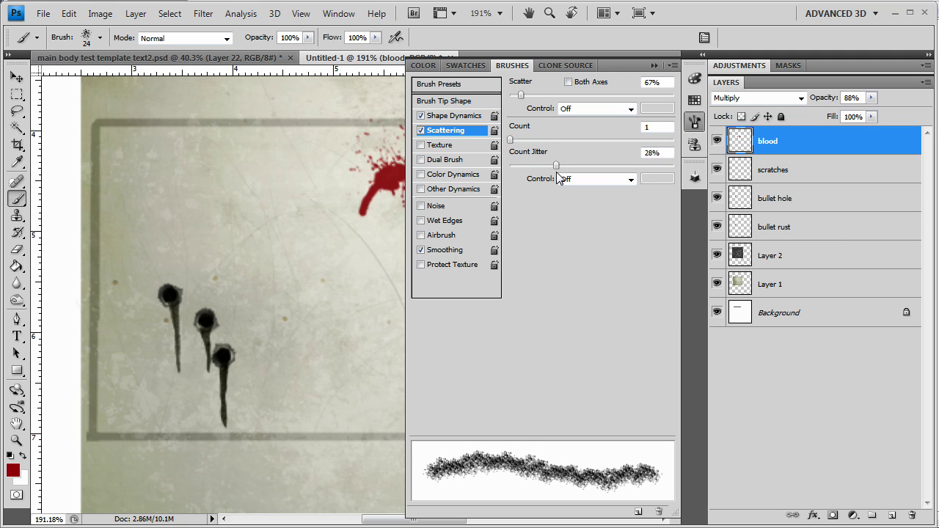
# Set 9% size jitter and 39% angle and roundness jitter, then paint a red diagonal test stroke
pyautogui.click(443, 115)
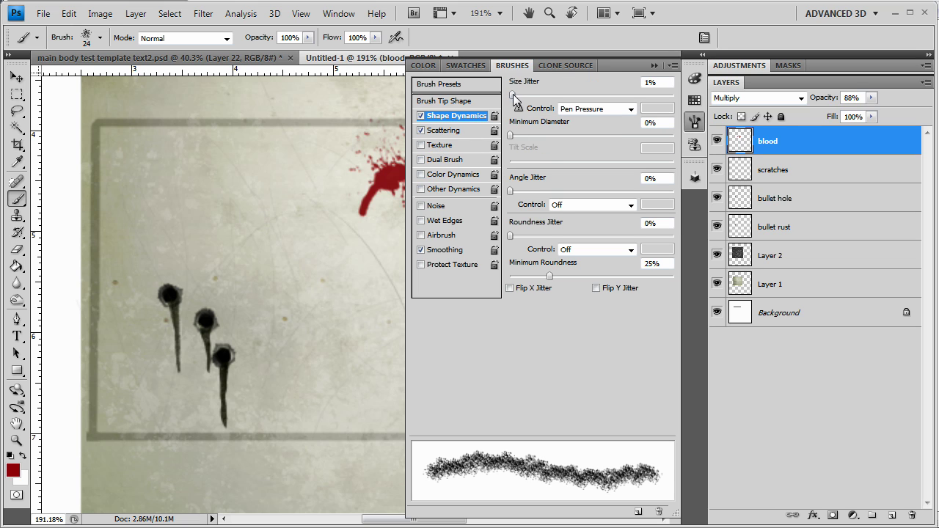
pyautogui.moveTo(514, 94)
pyautogui.mouseDown()
pyautogui.moveTo(552, 107)
pyautogui.moveTo(511, 110)
pyautogui.moveTo(525, 109)
pyautogui.mouseUp()
pyautogui.moveTo(514, 187); pyautogui.dragTo(574, 204)
pyautogui.moveTo(515, 239); pyautogui.dragTo(573, 242)
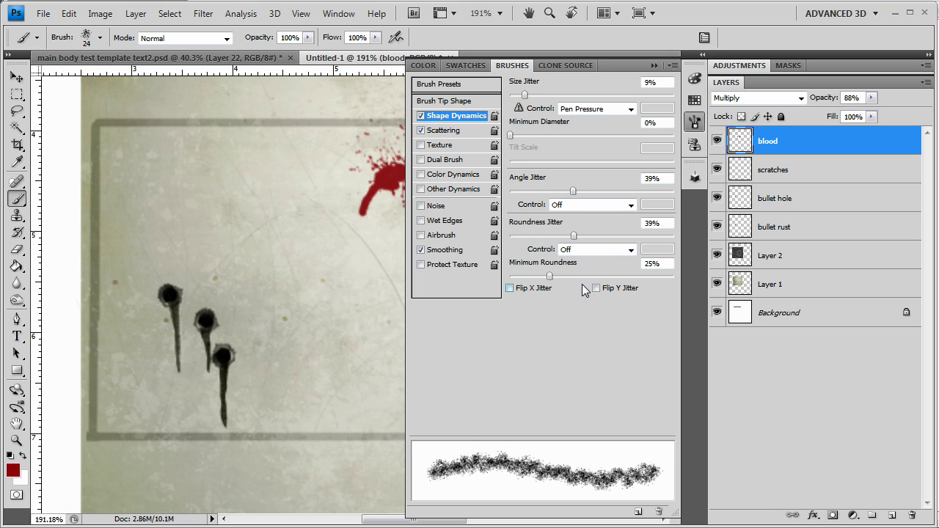
pyautogui.click(654, 66)
pyautogui.moveTo(269, 194)
pyautogui.mouseDown()
pyautogui.moveTo(411, 379)
pyautogui.moveTo(440, 345)
pyautogui.moveTo(199, 199)
pyautogui.moveTo(209, 204)
pyautogui.mouseUp()
# Undo the red stroke and sample a bullet hole's dark grey as the foreground colour
pyautogui.hotkey('ctrl', 'z')
pyautogui.click(12, 470)
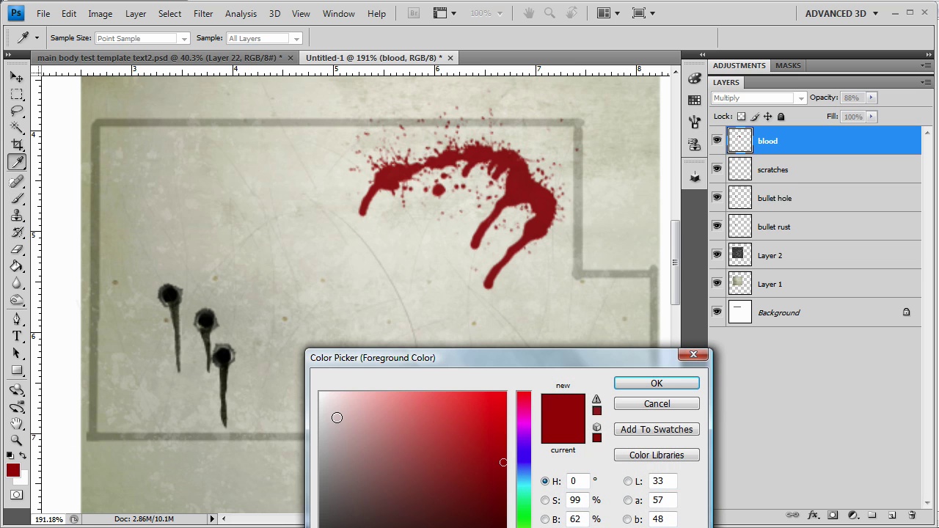
pyautogui.moveTo(415, 365); pyautogui.dragTo(463, 201)
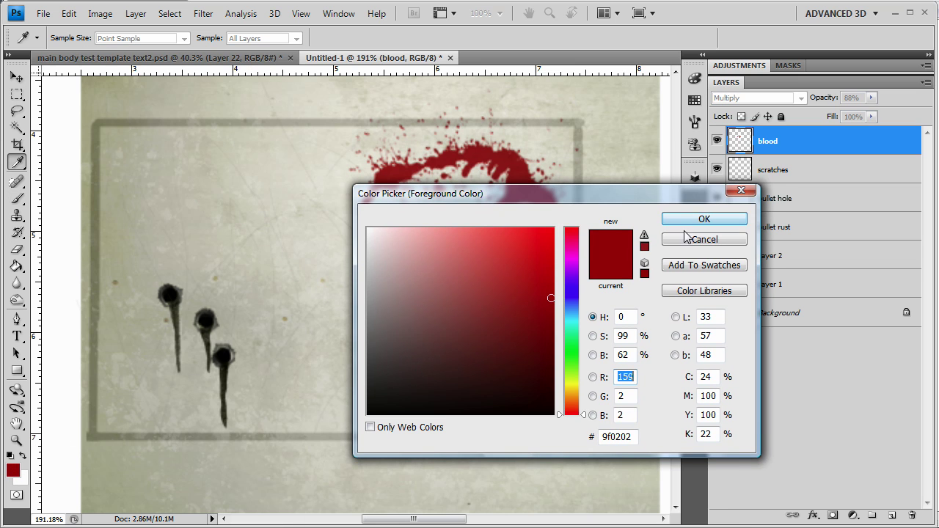
pyautogui.press('Return')
pyautogui.click(17, 163)
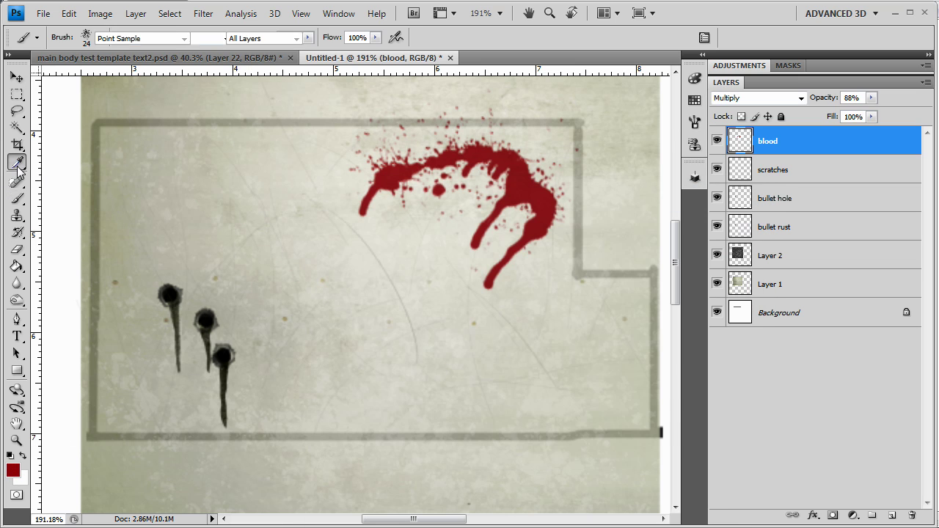
pyautogui.click(163, 291)
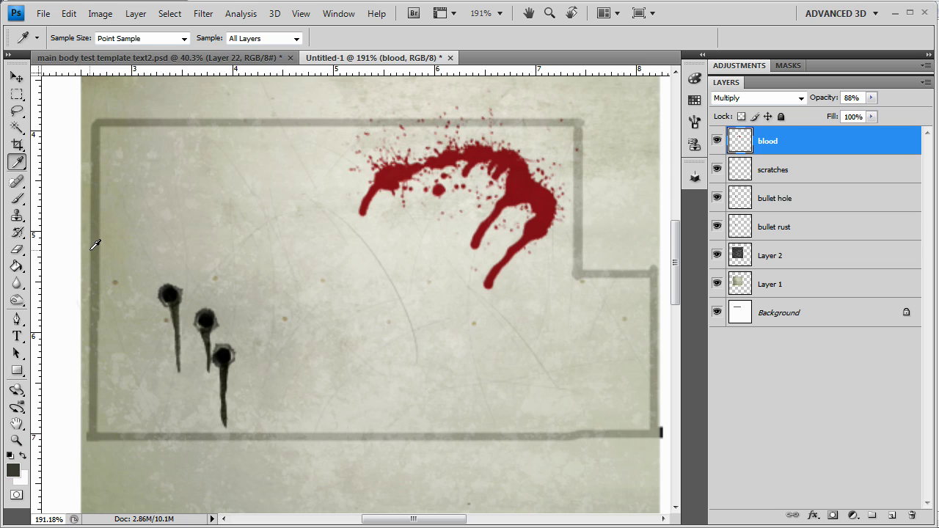
pyautogui.press('b')
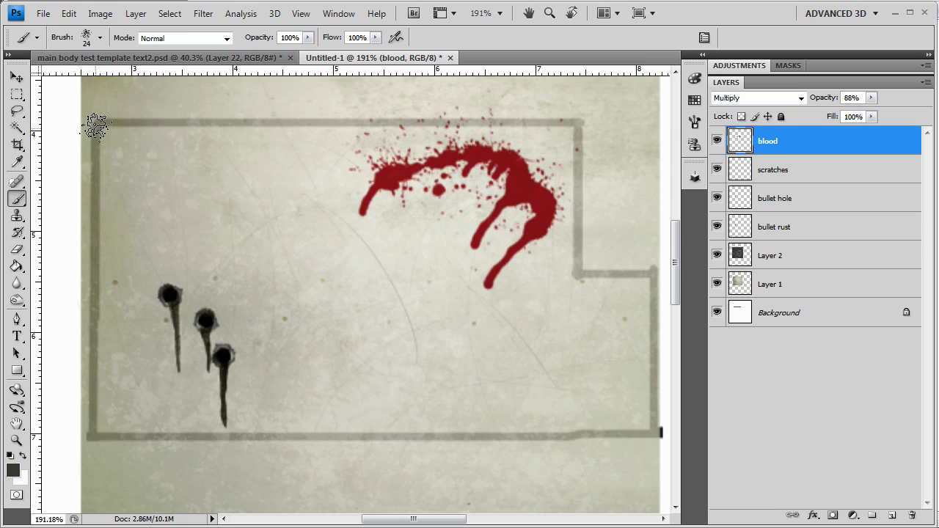
pyautogui.moveTo(94, 126); pyautogui.dragTo(98, 229)
pyautogui.hotkey('ctrl', 'z')
# Lighten the foreground colour to warm grey 7a786f
pyautogui.click(12, 473)
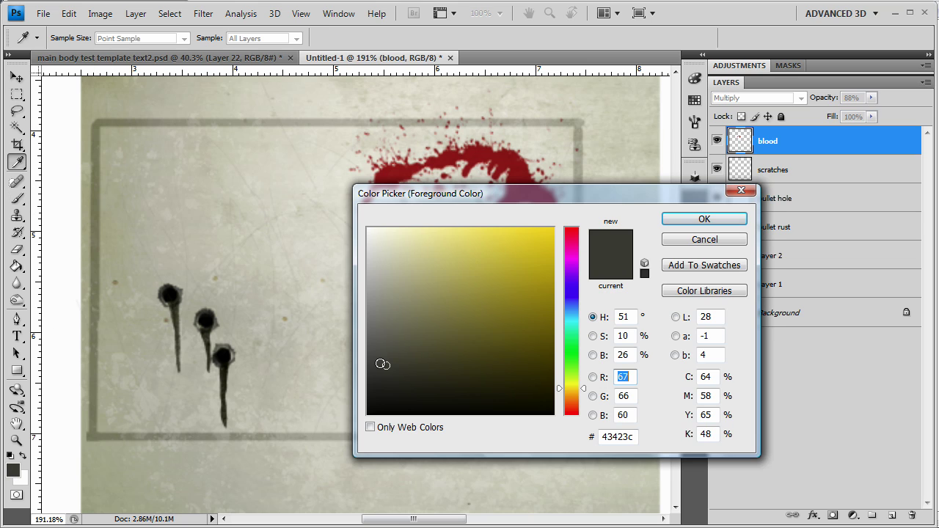
pyautogui.moveTo(385, 365); pyautogui.dragTo(384, 325)
pyautogui.click(666, 218)
pyautogui.press('b')
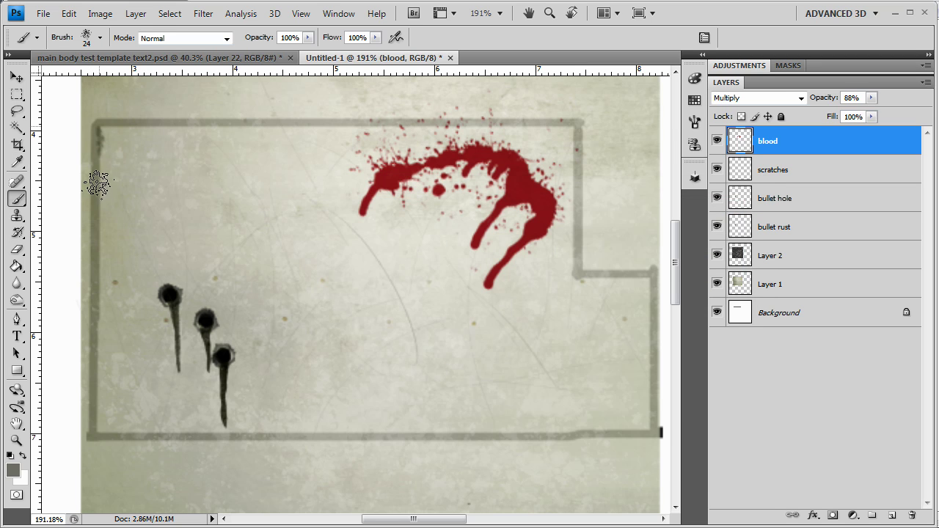
# Roughen the frame's left edge and the whole top edge with grey strokes, covering its lighter gap
pyautogui.moveTo(101, 123)
pyautogui.mouseDown()
pyautogui.moveTo(99, 428)
pyautogui.moveTo(182, 443)
pyautogui.moveTo(121, 434)
pyautogui.moveTo(649, 433)
pyautogui.moveTo(640, 415)
pyautogui.moveTo(634, 429)
pyautogui.moveTo(655, 420)
pyautogui.moveTo(641, 322)
pyautogui.moveTo(637, 388)
pyautogui.moveTo(647, 414)
pyautogui.moveTo(652, 304)
pyautogui.moveTo(645, 426)
pyautogui.moveTo(649, 274)
pyautogui.moveTo(575, 270)
pyautogui.moveTo(579, 277)
pyautogui.moveTo(592, 275)
pyautogui.moveTo(574, 239)
pyautogui.moveTo(570, 125)
pyautogui.moveTo(576, 189)
pyautogui.moveTo(555, 121)
pyautogui.moveTo(501, 123)
pyautogui.mouseUp()
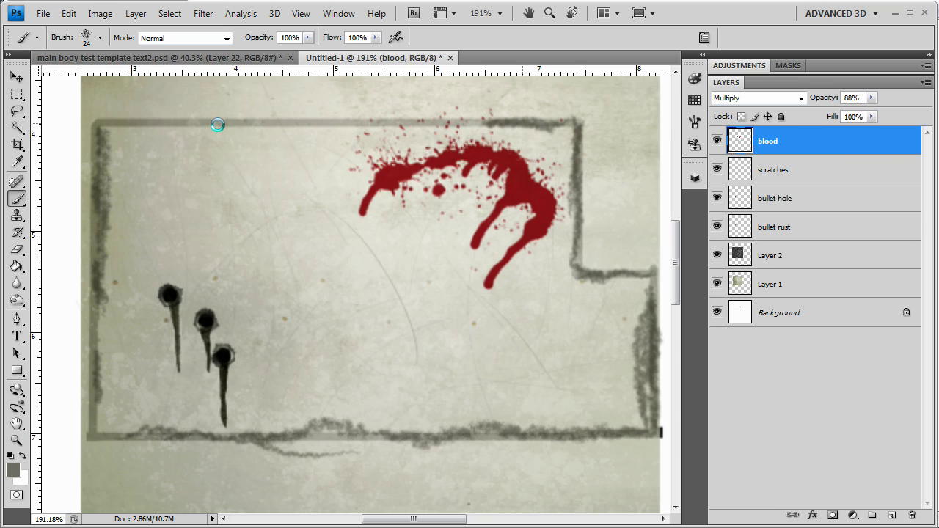
pyautogui.moveTo(218, 125); pyautogui.dragTo(92, 122)
pyautogui.moveTo(200, 118); pyautogui.dragTo(382, 121)
pyautogui.moveTo(462, 121); pyautogui.dragTo(342, 115)
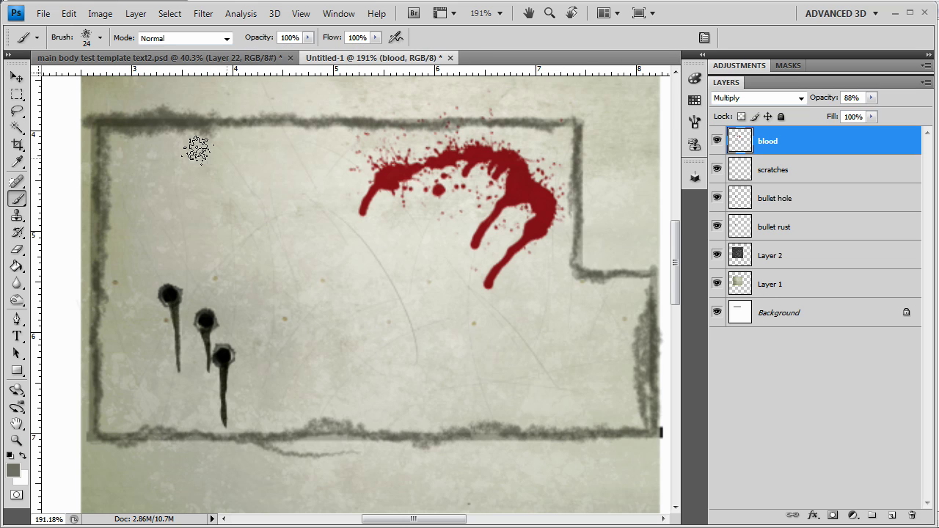
# Raise Layer 1 to 100% opacity and drag the scratches layer above the blood layer
pyautogui.click(766, 287)
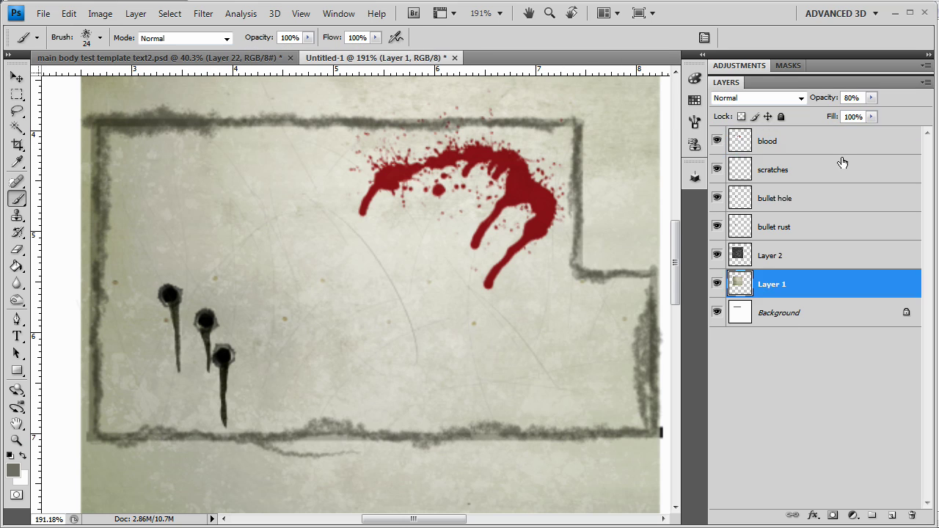
pyautogui.click(871, 98)
pyautogui.moveTo(873, 112); pyautogui.dragTo(885, 111)
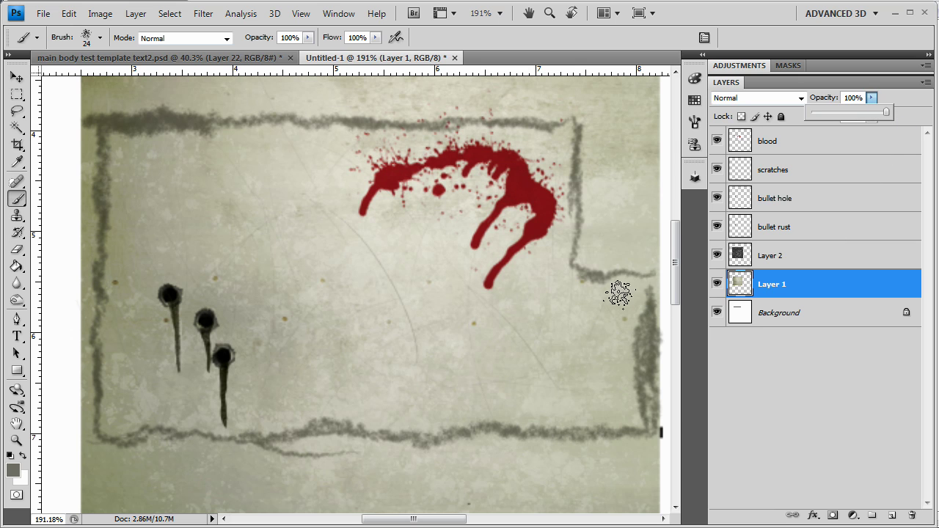
pyautogui.click(646, 273)
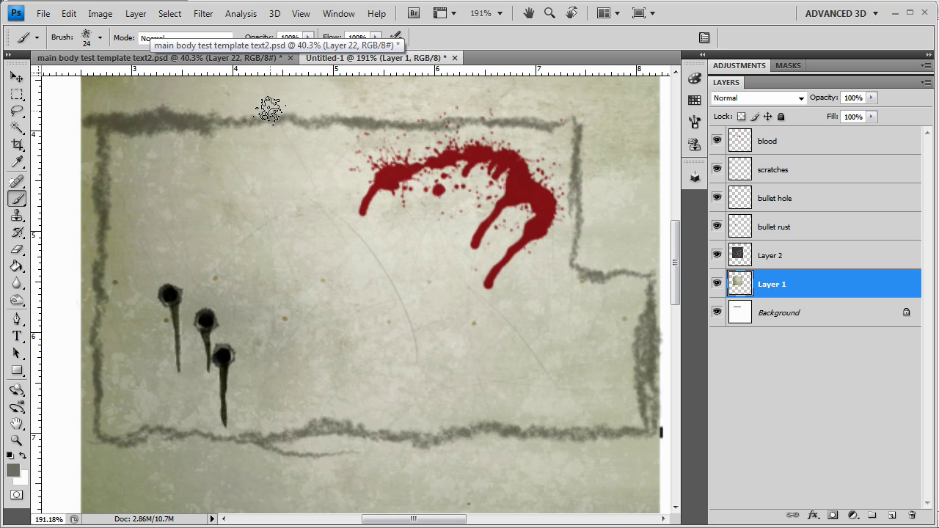
pyautogui.moveTo(799, 176); pyautogui.dragTo(792, 142)
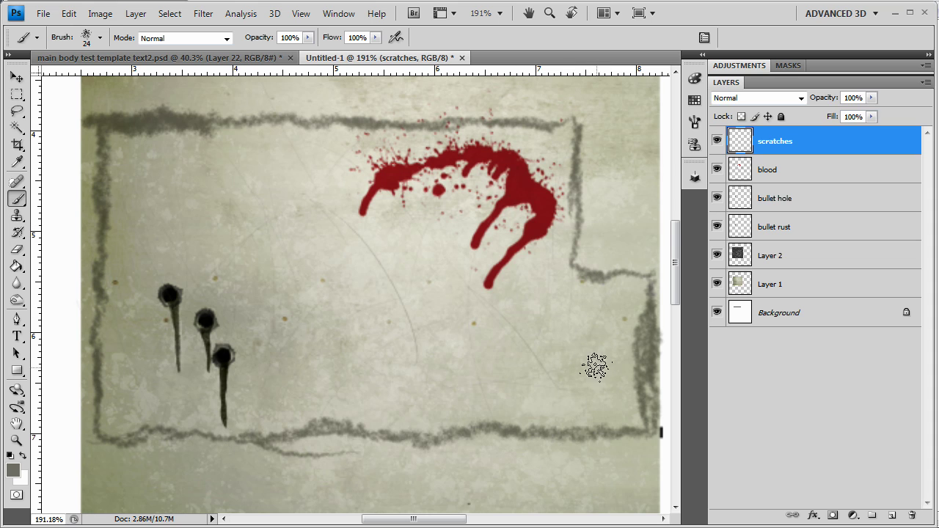
pyautogui.scroll(-4, 493, 373)
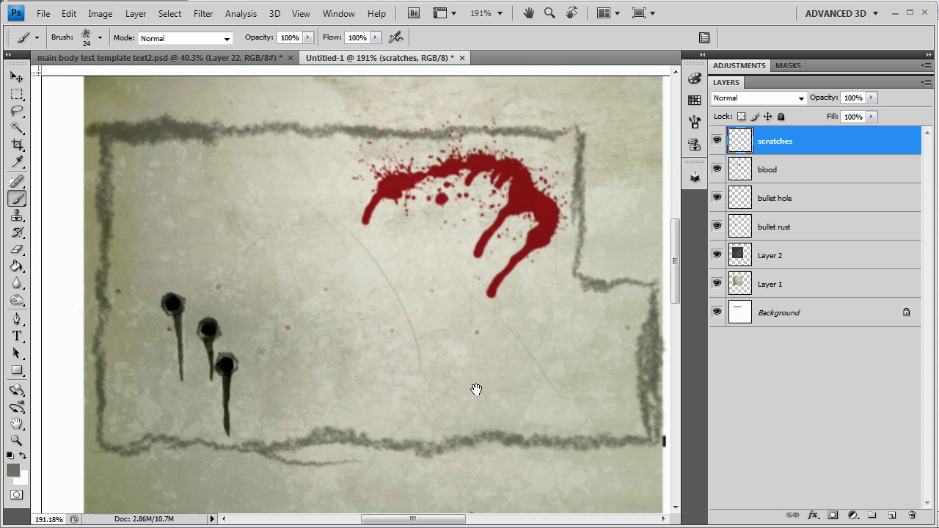
pyautogui.scroll(4, 475, 368)
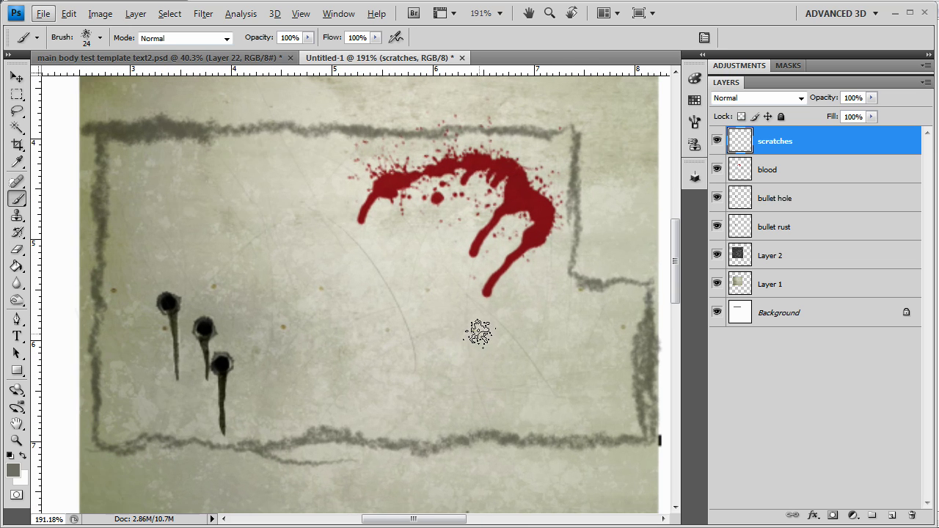
pyautogui.moveTo(477, 331)
pyautogui.mouseDown()
pyautogui.moveTo(430, 335)
pyautogui.moveTo(481, 339)
pyautogui.mouseUp()
pyautogui.scroll(-4, 487, 339)
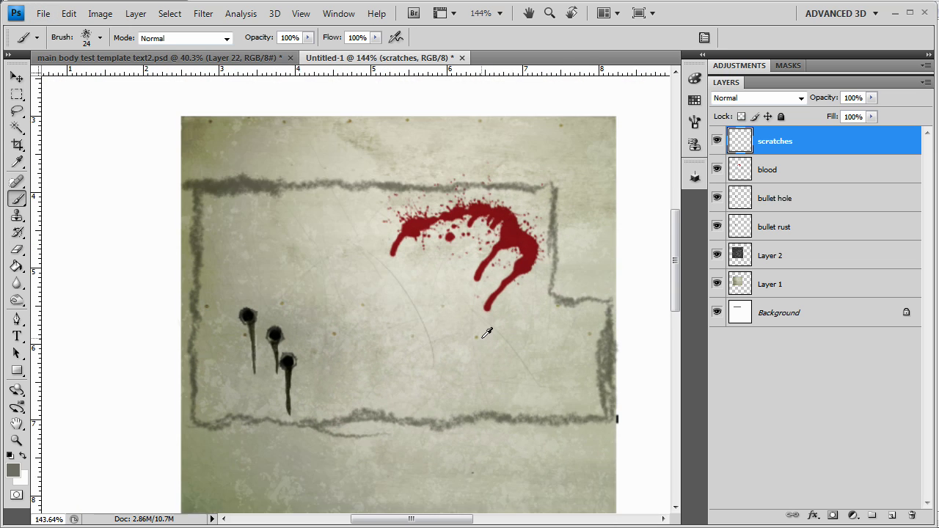
pyautogui.scroll(2, 478, 340)
pyautogui.hscroll(1, 472, 346)
pyautogui.scroll(-1, 471, 360)
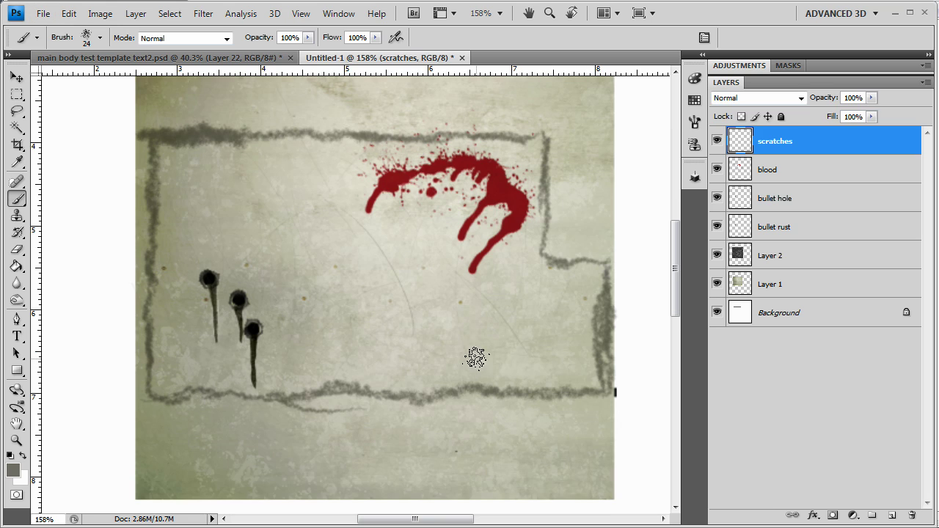
# Select Layer 1, set its opacity to 77%, and make the foreground colour black
pyautogui.click(768, 286)
pyautogui.click(871, 97)
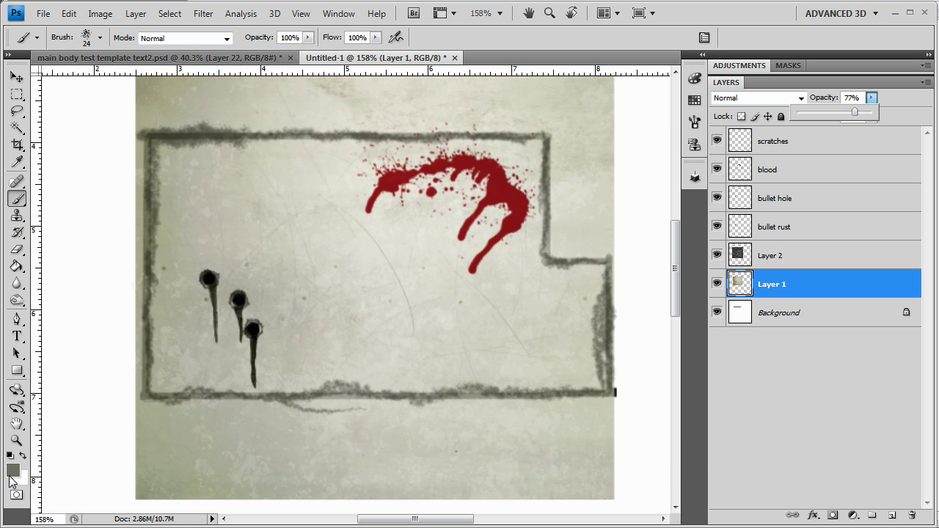
pyautogui.click(13, 470)
pyautogui.moveTo(398, 335); pyautogui.dragTo(396, 414)
pyautogui.click(704, 219)
# With a 9 px hard round brush, paint a small square outline below the blood splatter
pyautogui.press('b')
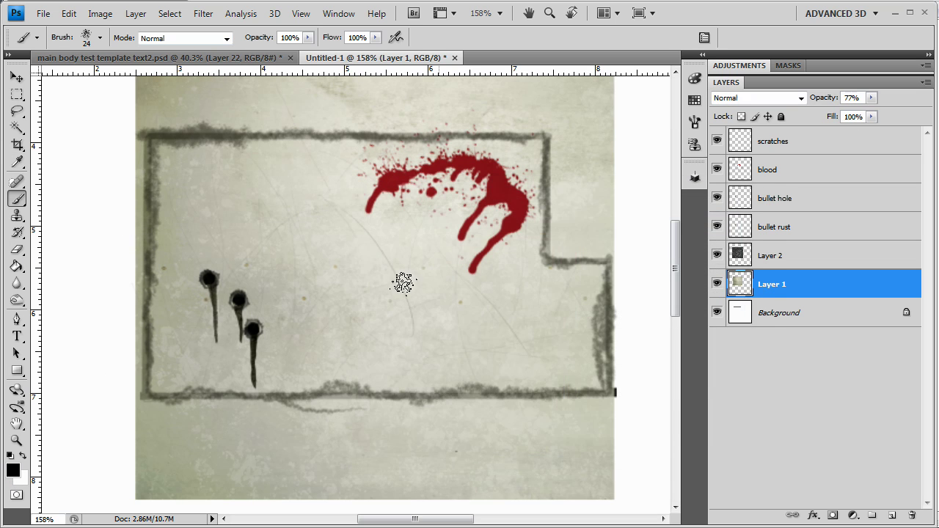
pyautogui.press('[')
pyautogui.press('[')
pyautogui.press('[')
pyautogui.press('[')
pyautogui.click(99, 37)
pyautogui.click(47, 156)
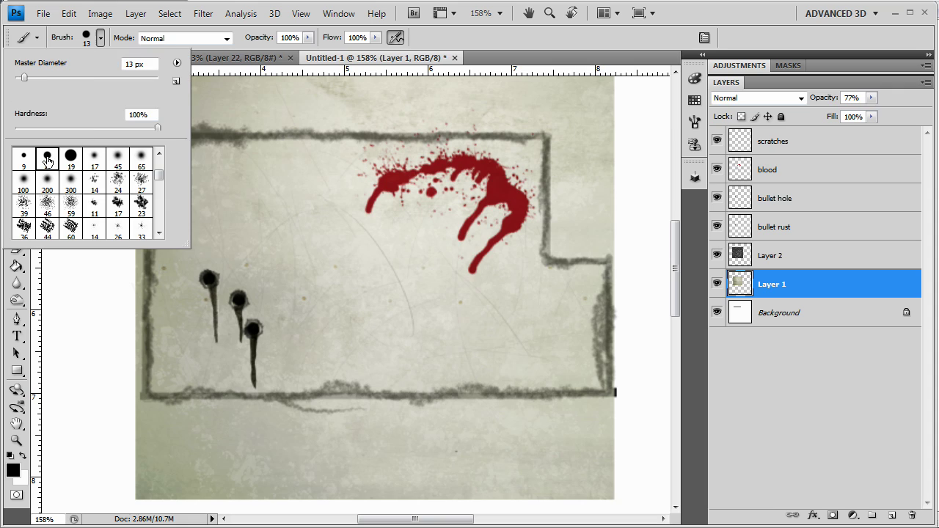
pyautogui.click(362, 309)
pyautogui.press('[')
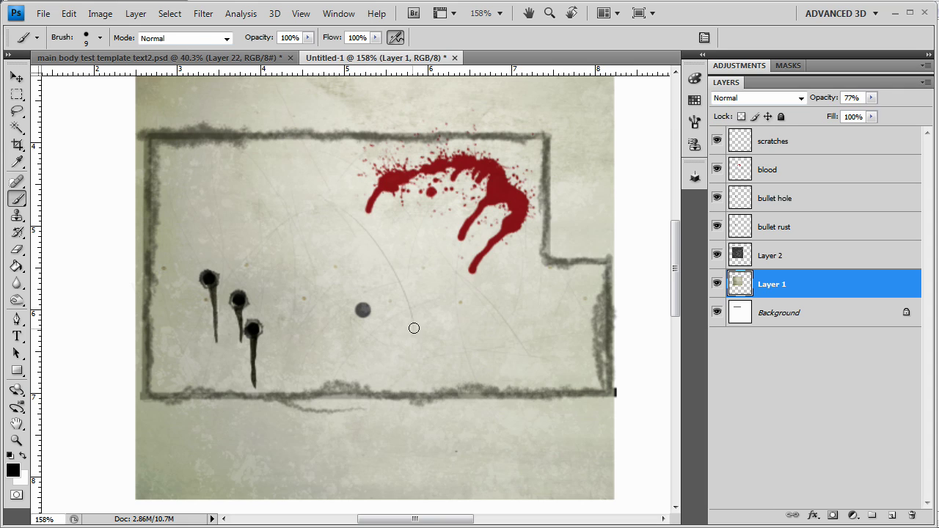
pyautogui.hotkey('ctrl', 'z')
pyautogui.moveTo(382, 302)
pyautogui.mouseDown()
pyautogui.moveTo(438, 301)
pyautogui.moveTo(440, 359)
pyautogui.moveTo(380, 359)
pyautogui.moveTo(379, 303)
pyautogui.mouseUp()
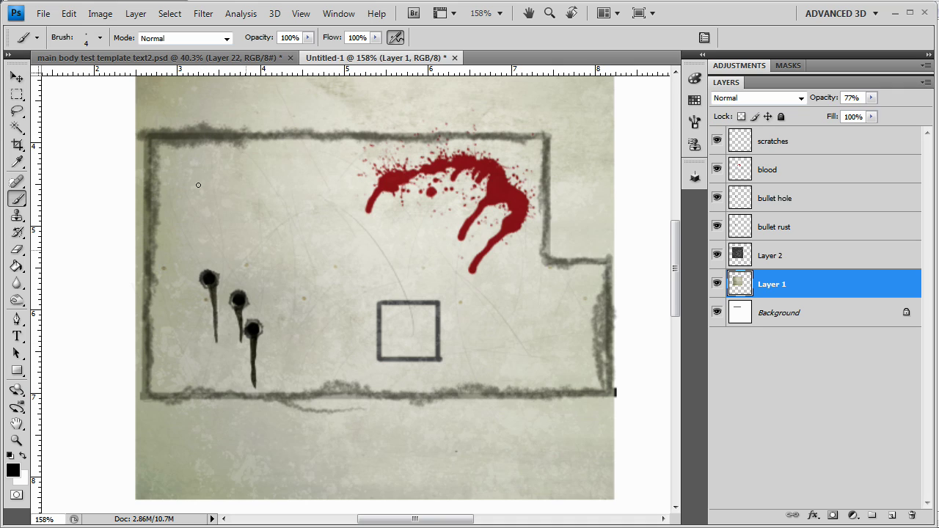
# Shrink the 24 px scatter brush to 9 px and smudge a shadow along the square's bottom edge
pyautogui.click(100, 37)
pyautogui.click(117, 179)
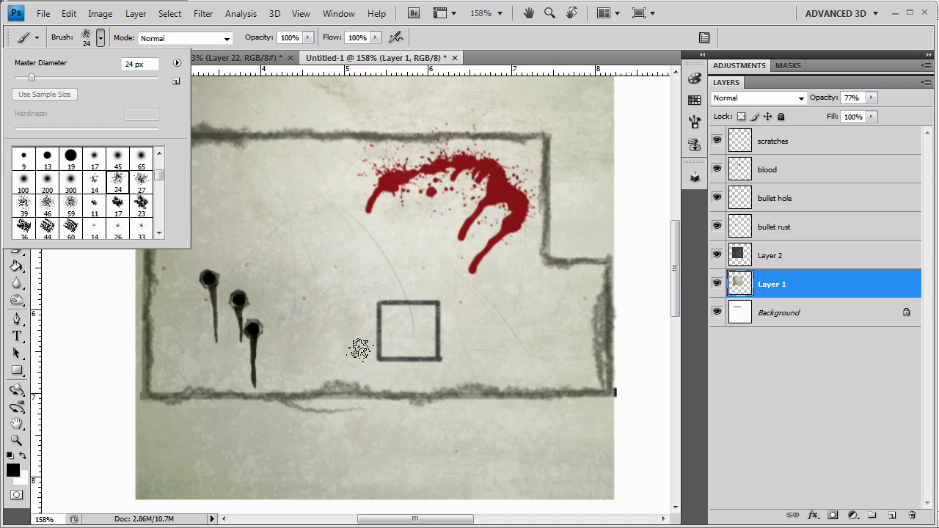
pyautogui.click(358, 351)
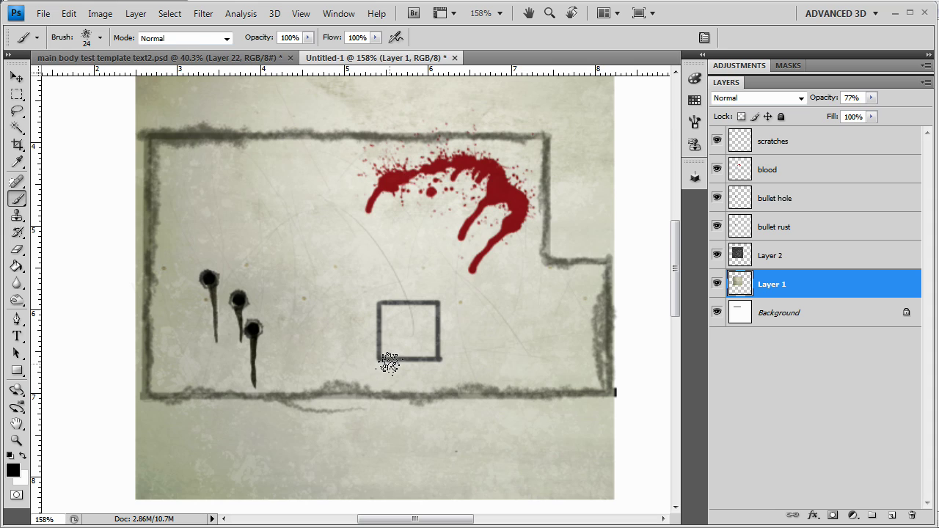
pyautogui.press('[')
pyautogui.press('[')
pyautogui.press('[')
pyautogui.click(380, 365)
pyautogui.moveTo(383, 364); pyautogui.dragTo(430, 368)
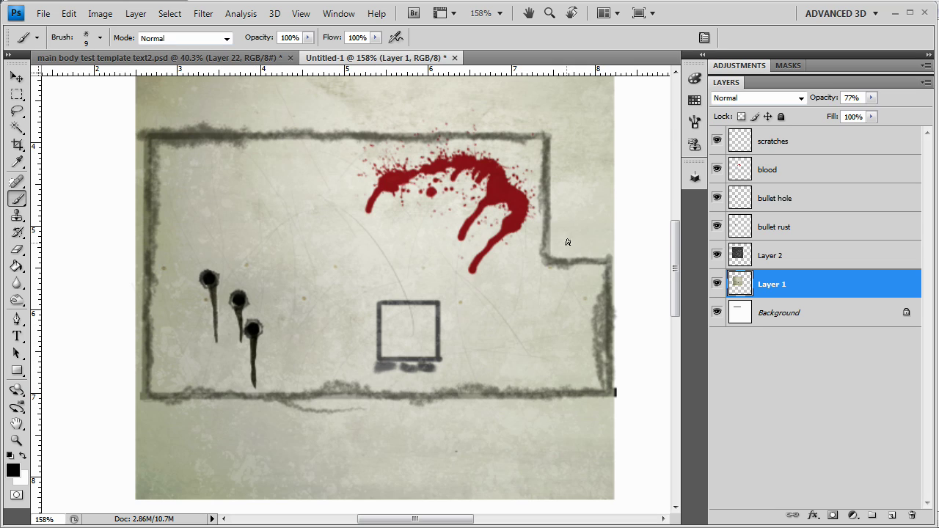
# Hide Layer 2, bullet rust, bullet hole, blood, scratches and Background, leaving only Layer 1 visible
pyautogui.click(716, 255)
pyautogui.click(717, 227)
pyautogui.click(717, 198)
pyautogui.click(716, 169)
pyautogui.click(716, 141)
pyautogui.click(716, 311)
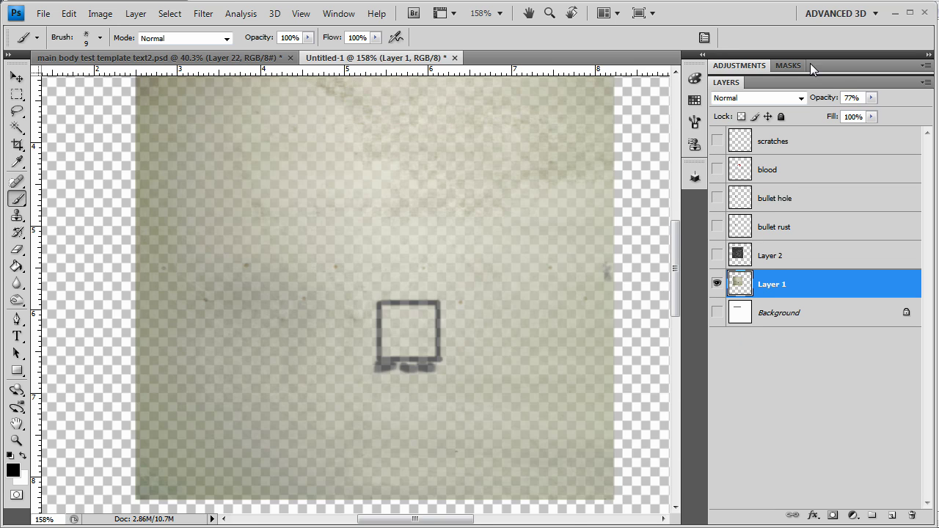
# Add a Hue/Saturation adjustment layer, try Colorize with different hues, then turn Colorize off
pyautogui.click(853, 515)
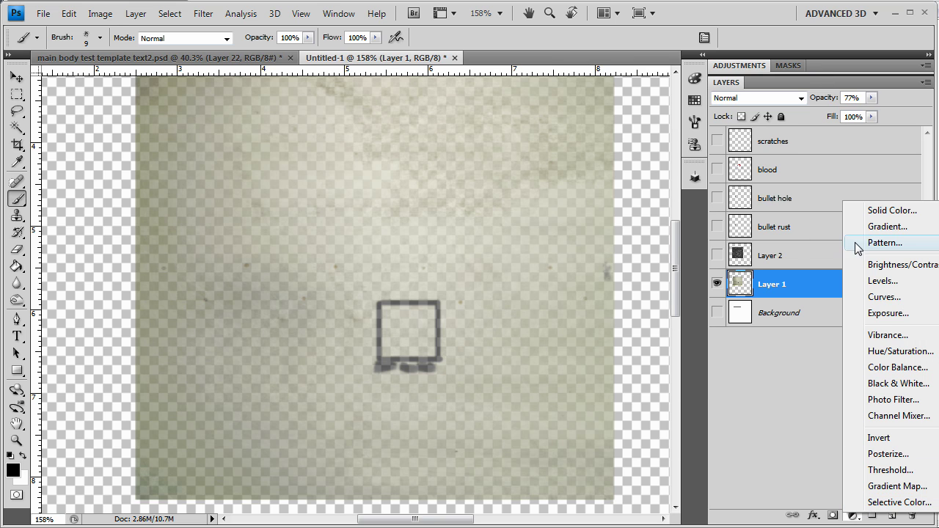
pyautogui.click(875, 350)
pyautogui.click(788, 229)
pyautogui.moveTo(745, 148); pyautogui.dragTo(741, 148)
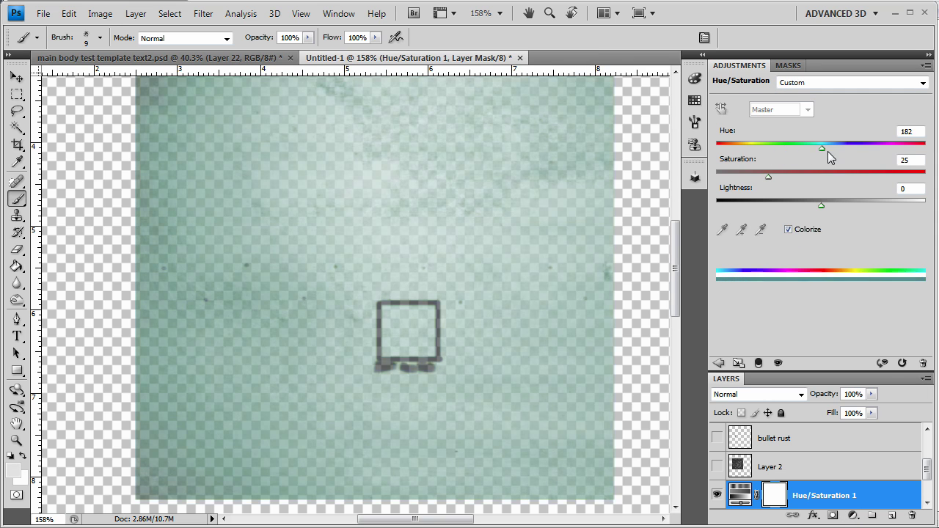
pyautogui.moveTo(827, 152); pyautogui.dragTo(732, 163)
pyautogui.click(788, 230)
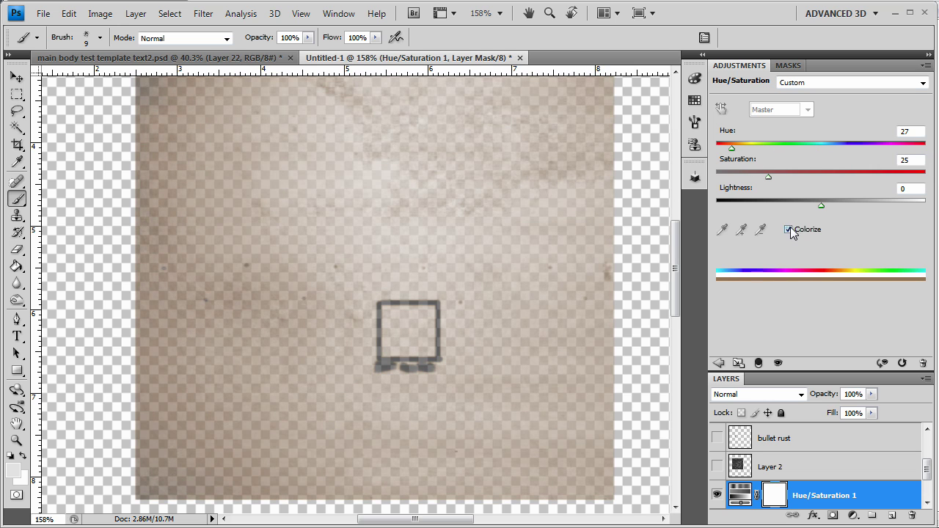
pyautogui.click(927, 480)
# Delete the Hue/Saturation 1 adjustment layer and expand the full layer list
pyautogui.rightClick(814, 482)
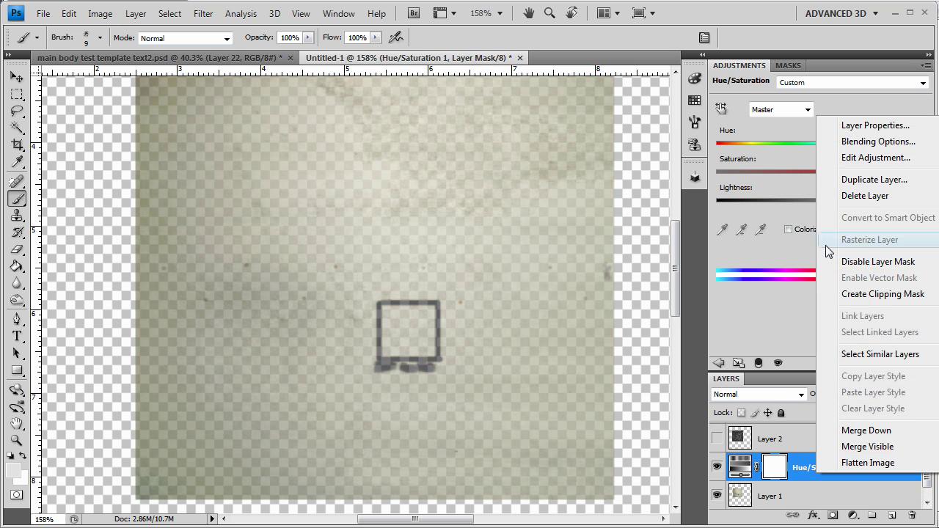
pyautogui.click(847, 195)
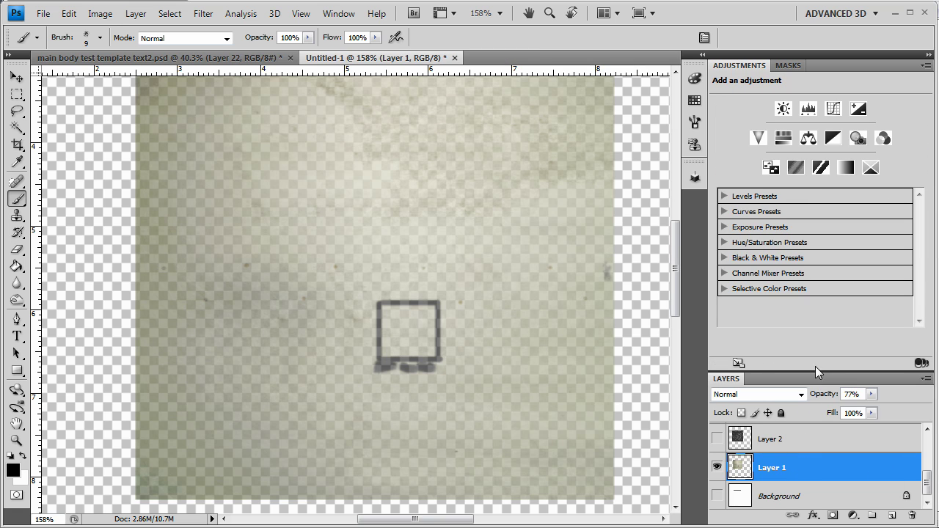
pyautogui.doubleClick(818, 66)
# Make all six hidden layers visible again and return Layer 1's opacity to 100%
pyautogui.click(716, 256)
pyautogui.click(717, 226)
pyautogui.click(716, 198)
pyautogui.click(717, 169)
pyautogui.click(717, 141)
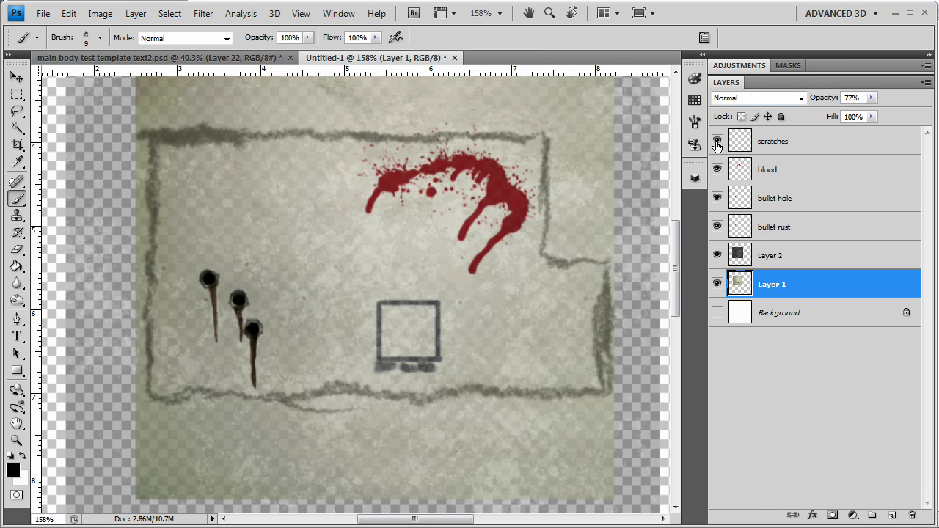
pyautogui.click(717, 312)
pyautogui.moveTo(871, 97); pyautogui.dragTo(888, 112)
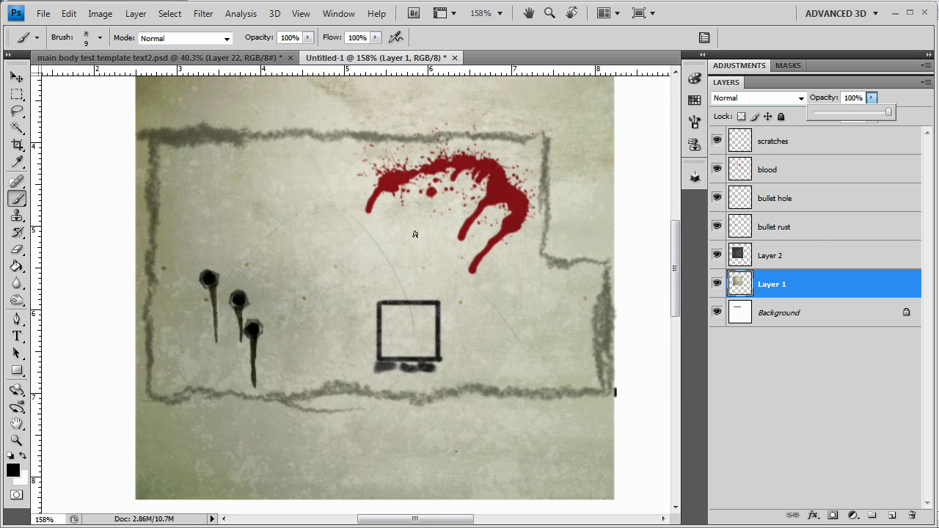